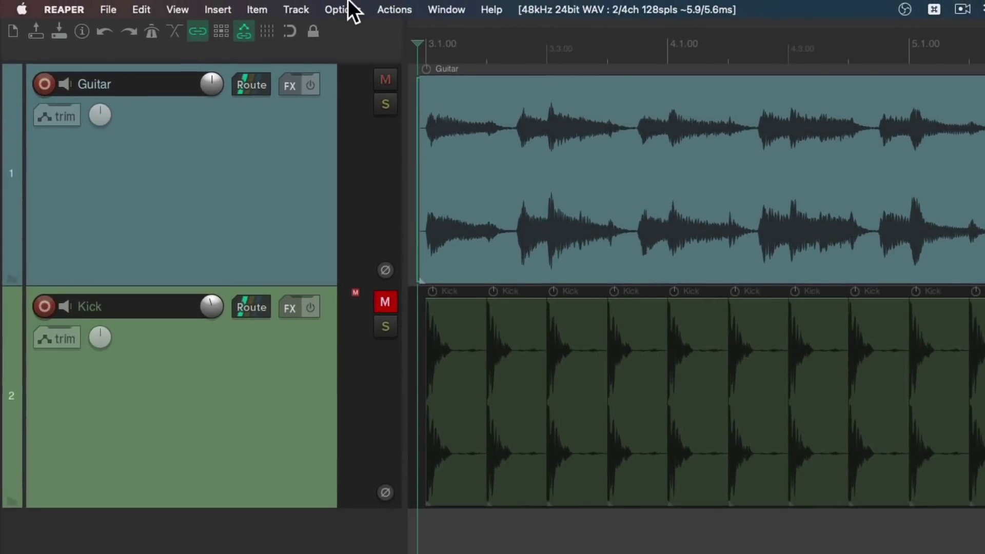
Enable input for control messages on the KORG INC. - nanoKONTROL - SLIDER/KNOB MIDI input device in the preferences.
{"action": "left_click", "coordinate": [307, 8]}
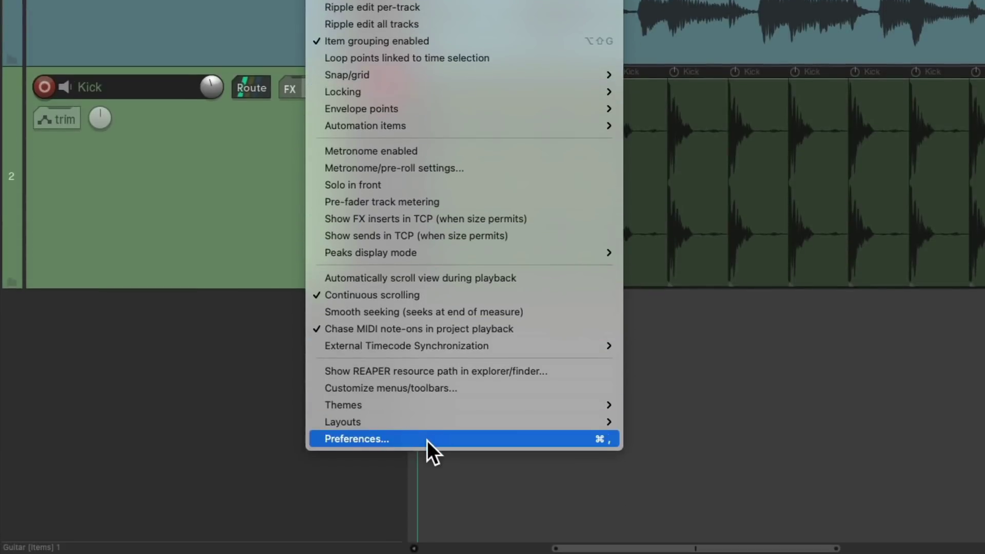
{"action": "left_click", "coordinate": [427, 440]}
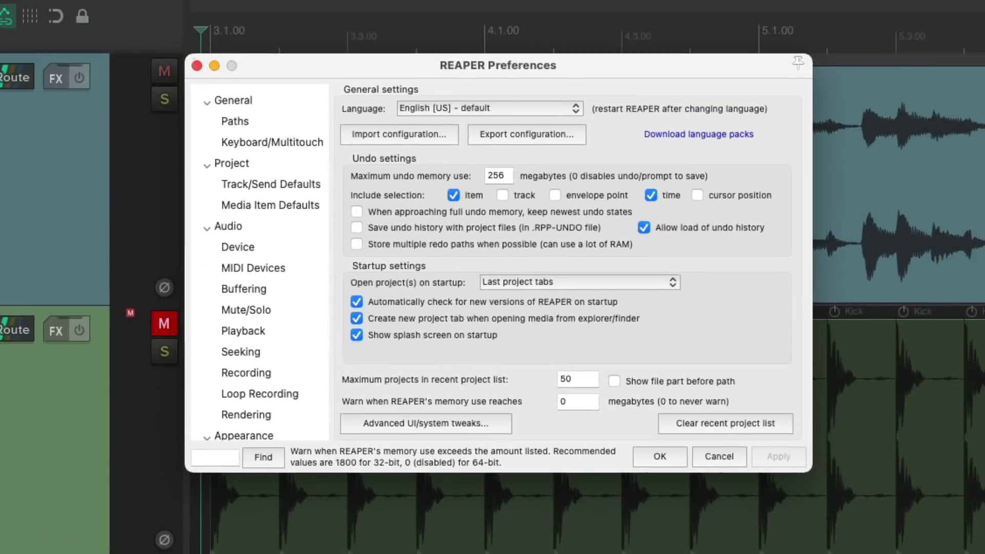
{"action": "left_click", "coordinate": [295, 269]}
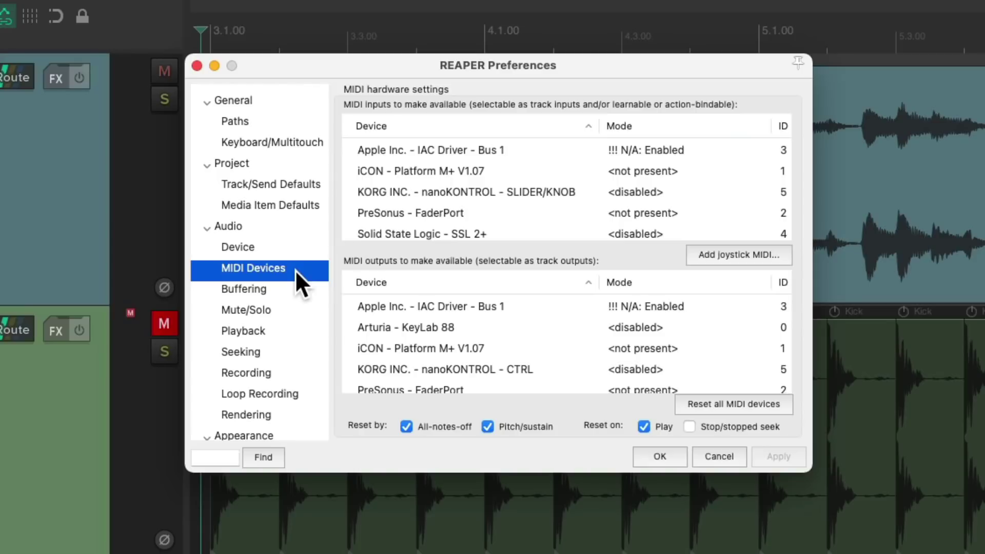
{"action": "left_click", "coordinate": [536, 193]}
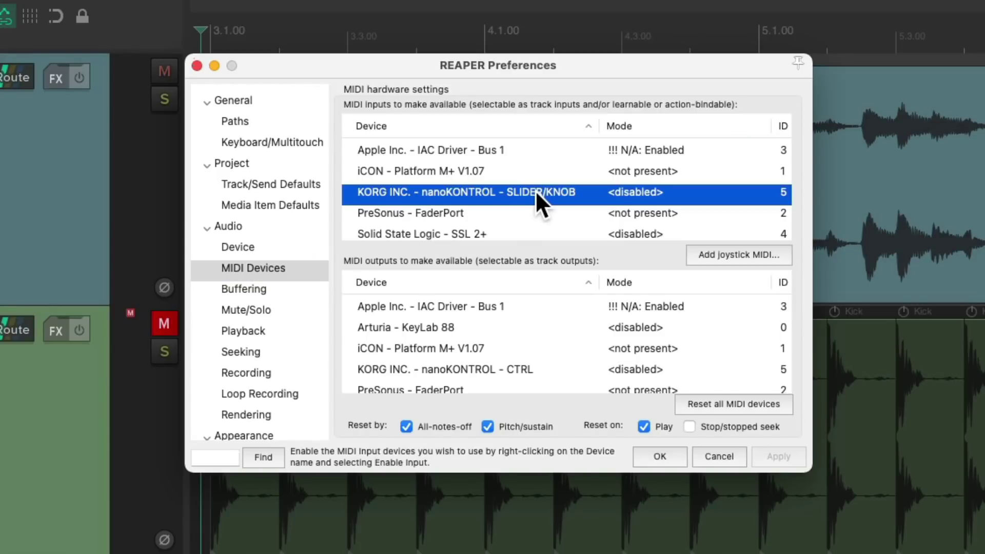
{"action": "double_click", "coordinate": [536, 191]}
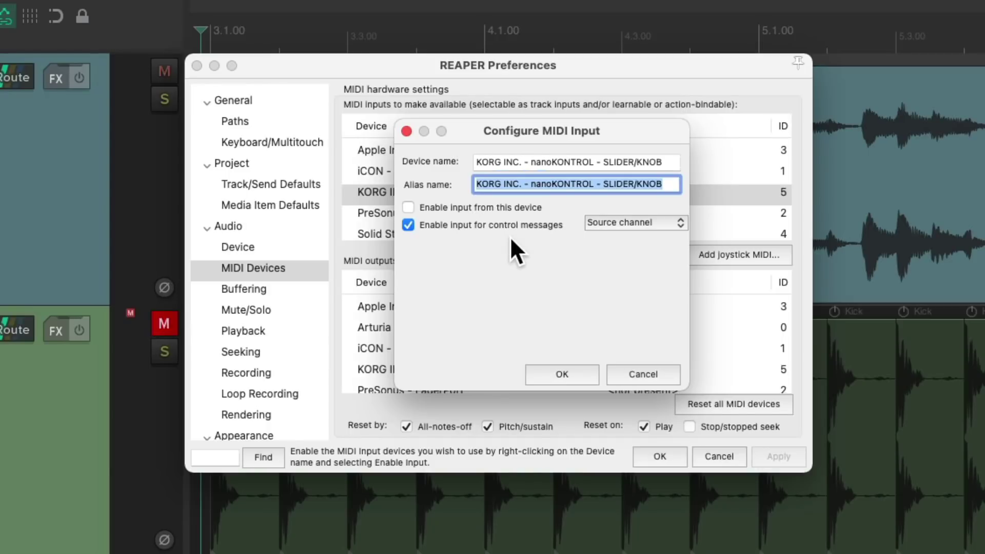
{"action": "key", "text": "Return"}
{"action": "key", "text": "Return"}
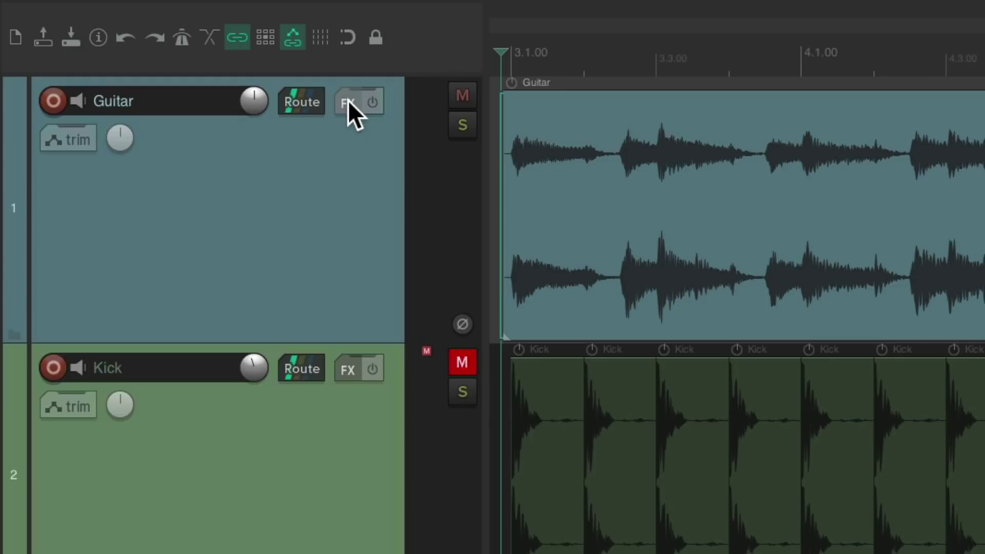
Add the favorite VST: ReaComp (Cockos) effect to the Guitar track.
{"action": "right_click", "coordinate": [348, 100]}
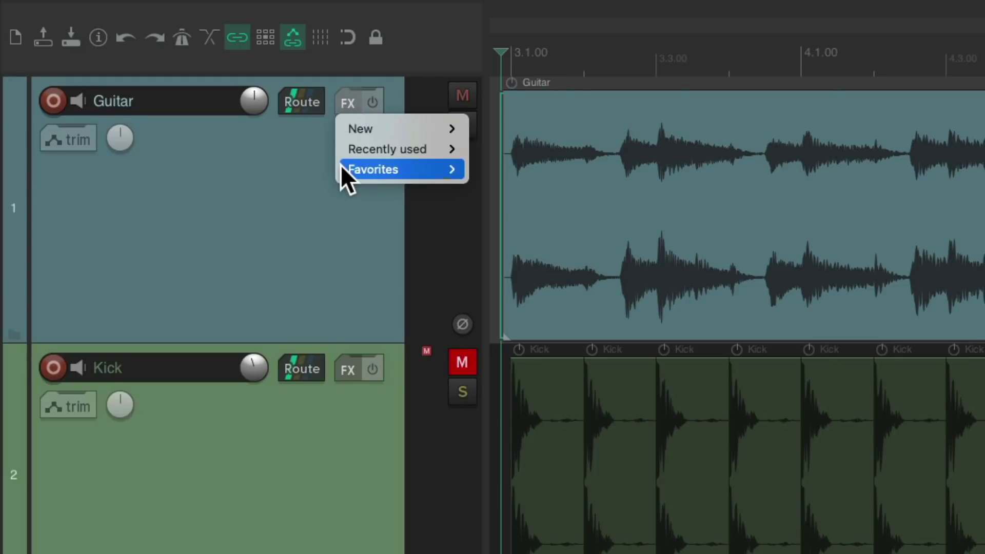
{"action": "mouse_move", "coordinate": [341, 165]}
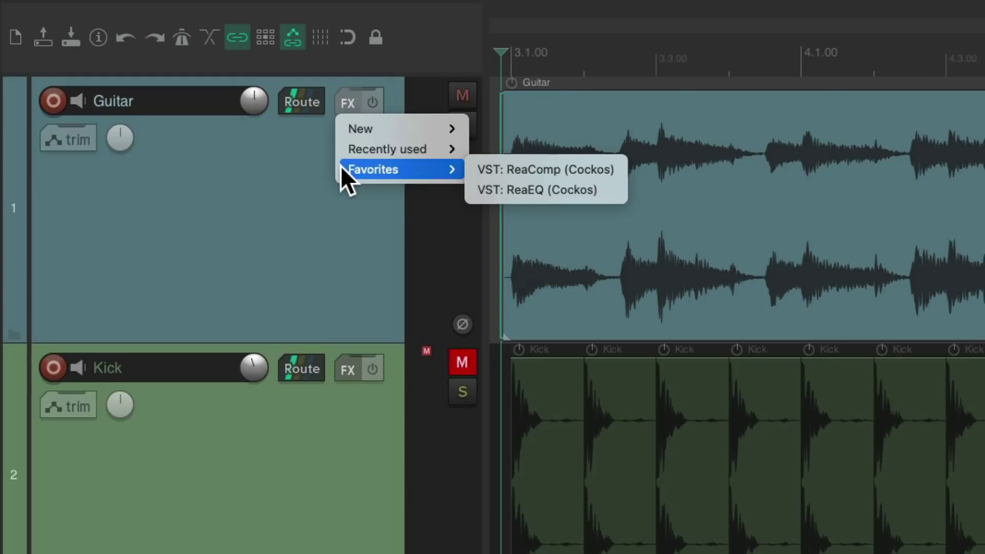
{"action": "left_click", "coordinate": [469, 170]}
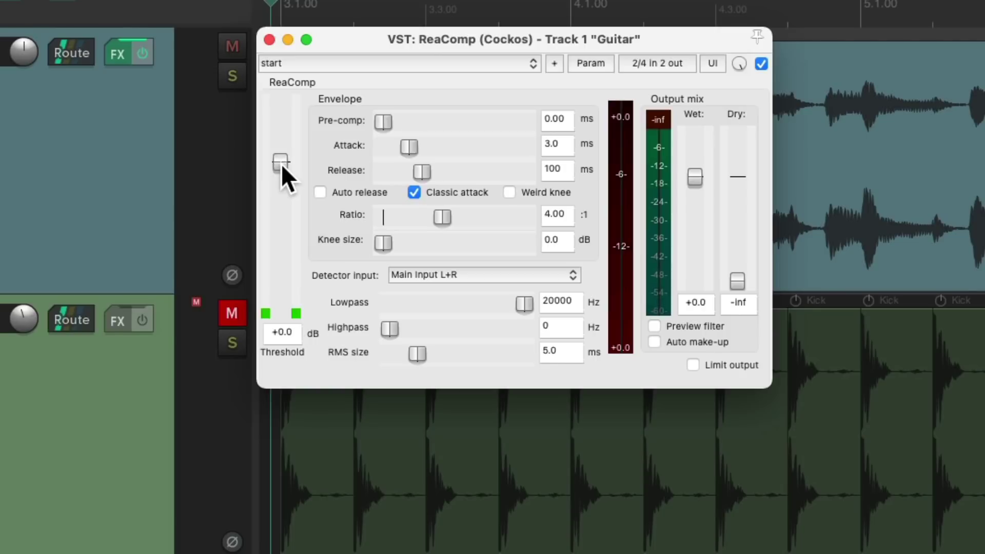
MIDI-learn ReaComp's Threshold to MIDI Chan 1 CC 2 in Absolute mode, enabled only when the effect configuration is focused.
{"action": "left_click", "coordinate": [581, 65]}
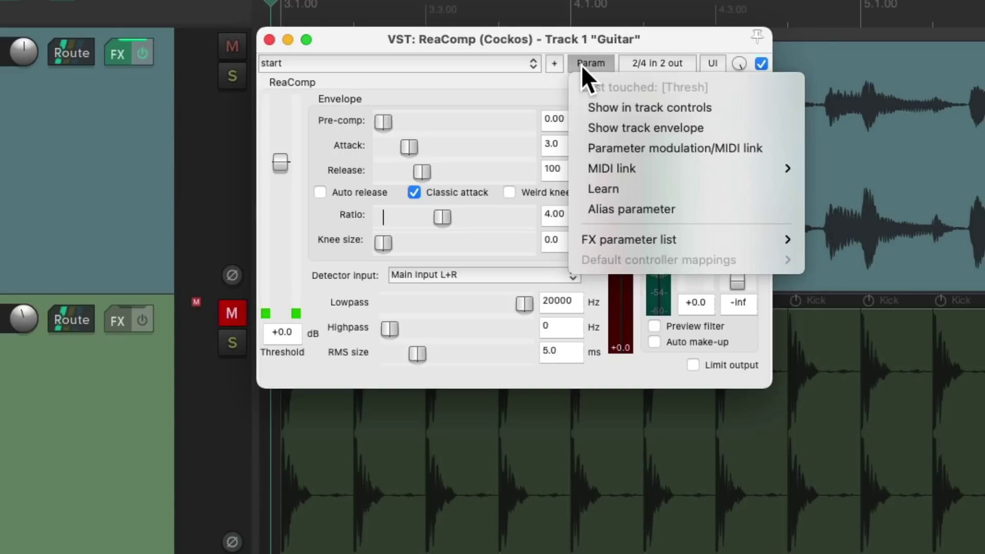
{"action": "left_click", "coordinate": [575, 189]}
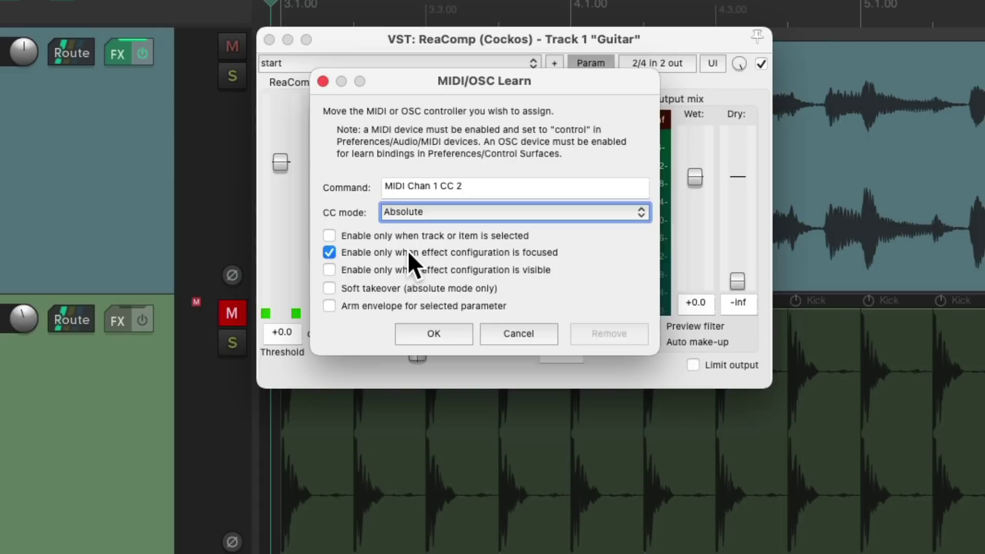
{"action": "left_click", "coordinate": [325, 234]}
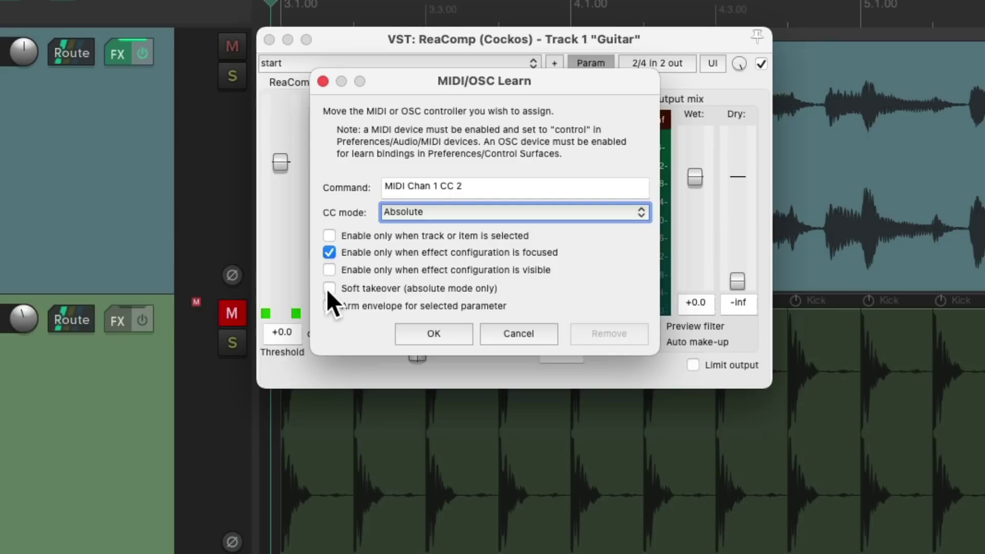
{"action": "left_click", "coordinate": [449, 331]}
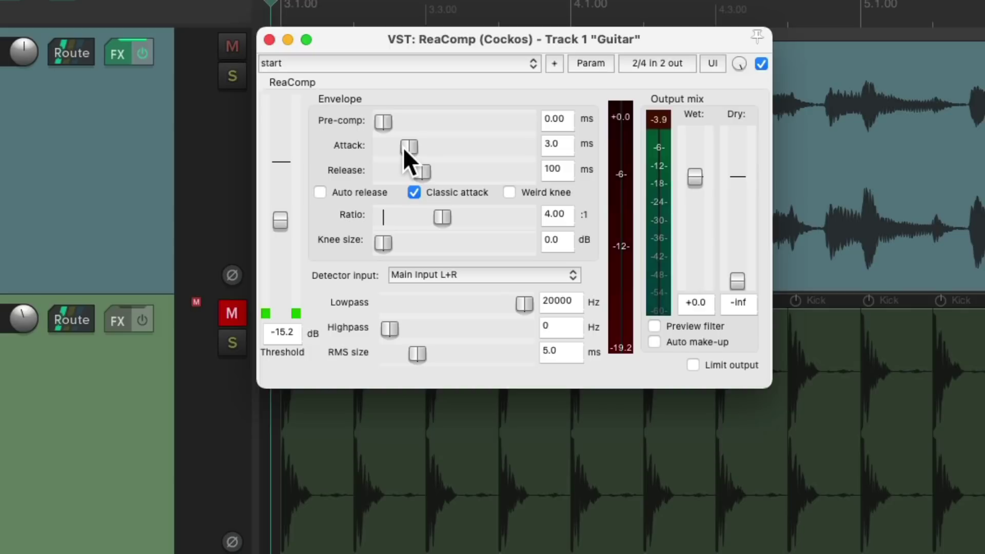
MIDI-learn ReaComp's Attack to MIDI Chan 1 CC 14 in Absolute mode, active only when the effect configuration is focused.
{"action": "left_click", "coordinate": [585, 62]}
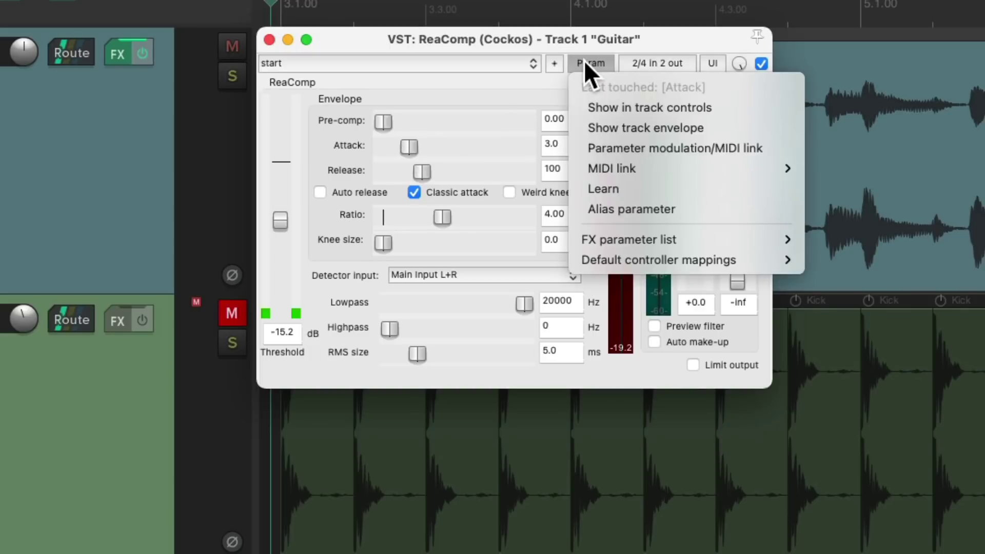
{"action": "left_click", "coordinate": [574, 188]}
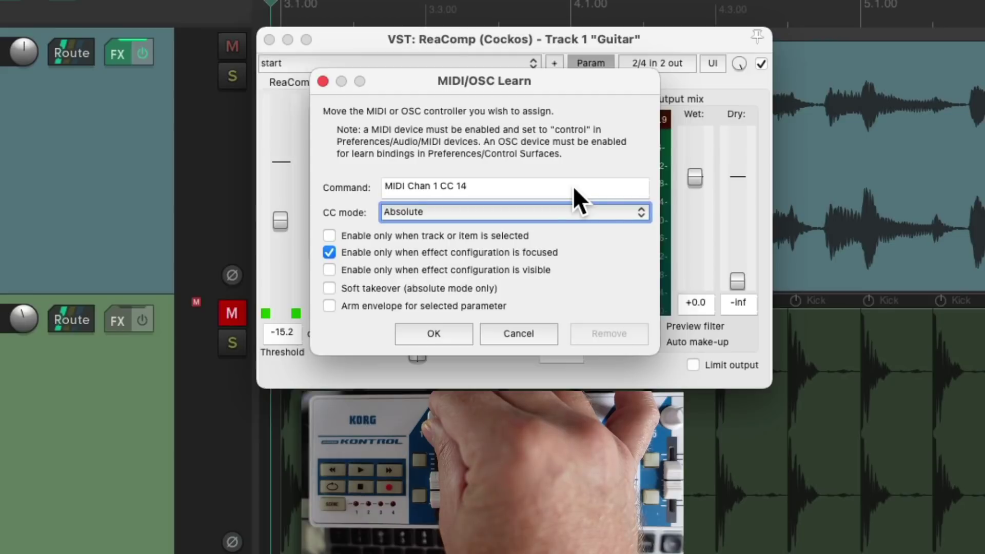
{"action": "key", "text": "Return"}
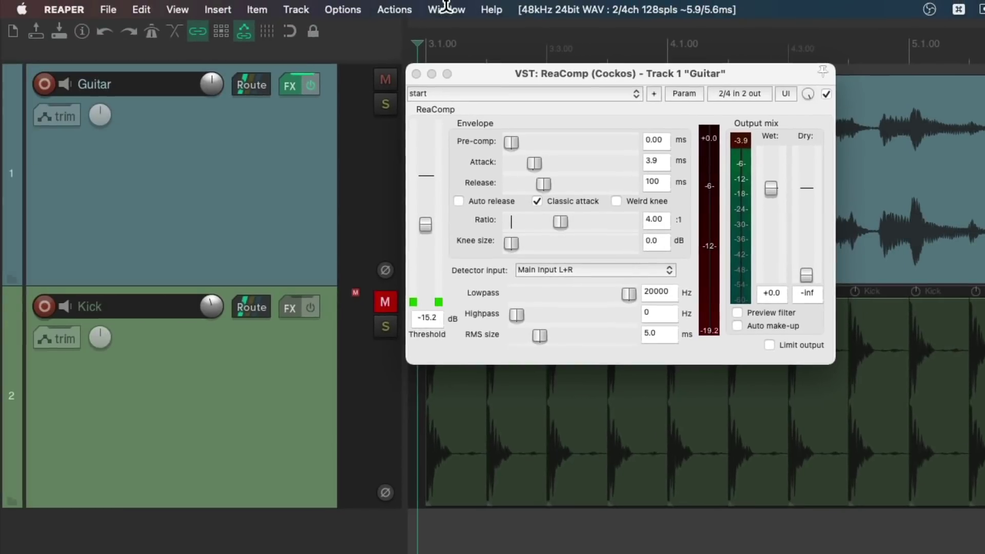
Assign the shortcut Ctrl+L with Global scope to the action "FX: Set MIDI learn for last touched FX parameter".
{"action": "left_click", "coordinate": [393, 8]}
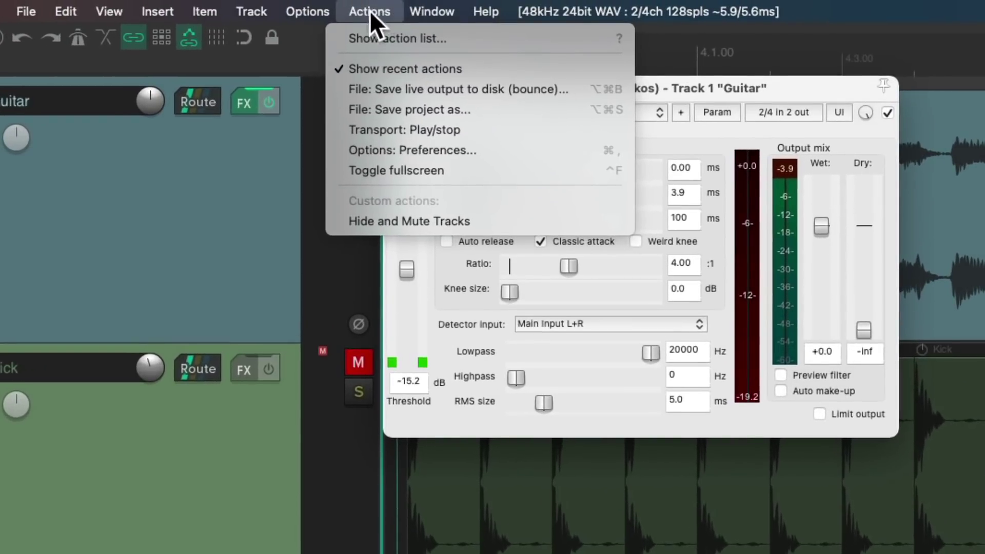
{"action": "left_click", "coordinate": [340, 36]}
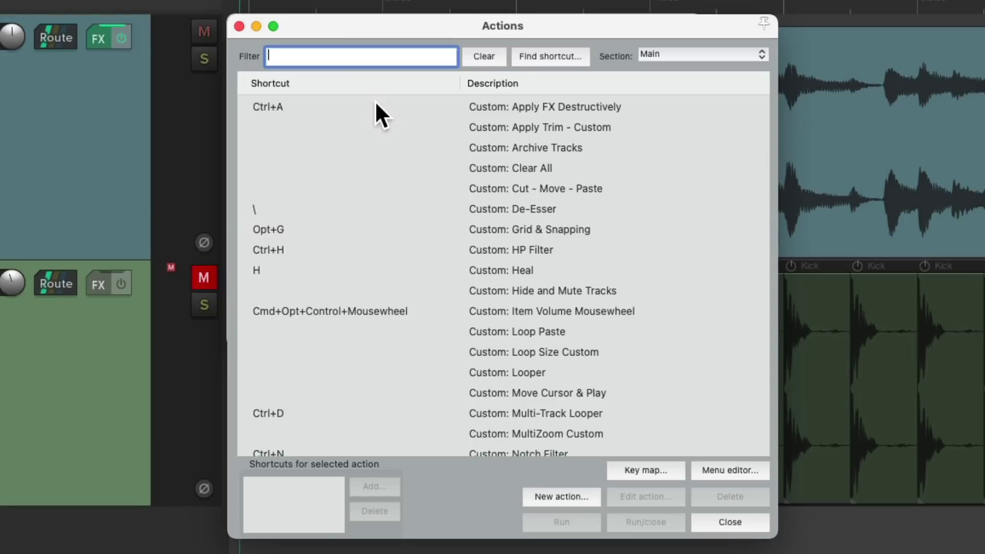
{"action": "type", "text": "learn"}
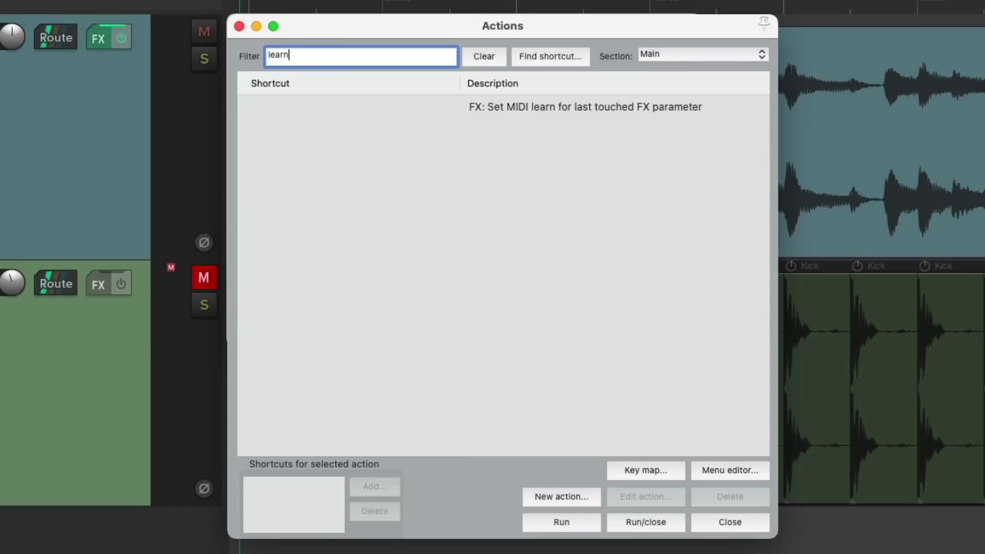
{"action": "left_click", "coordinate": [519, 109]}
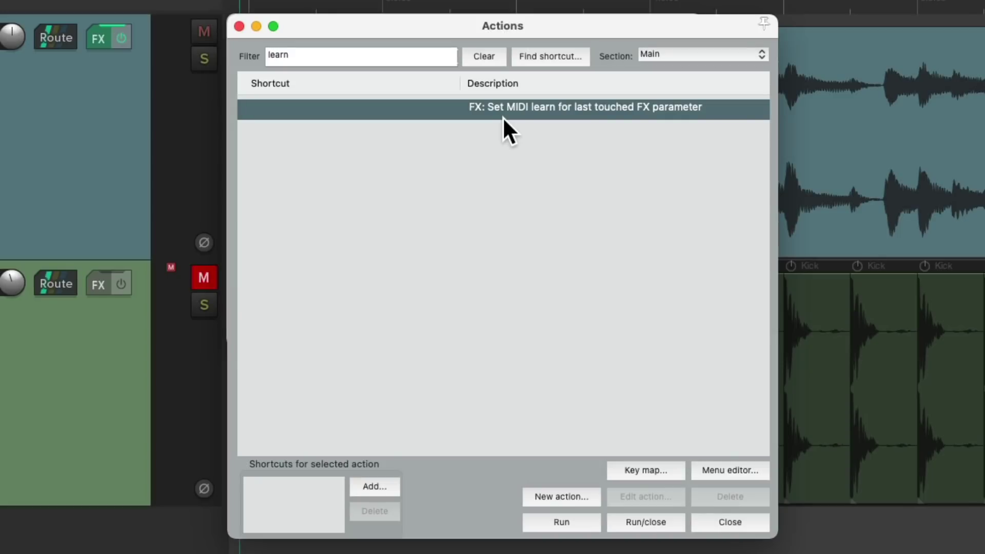
{"action": "left_click", "coordinate": [362, 478]}
{"action": "key", "text": "ctrl+l"}
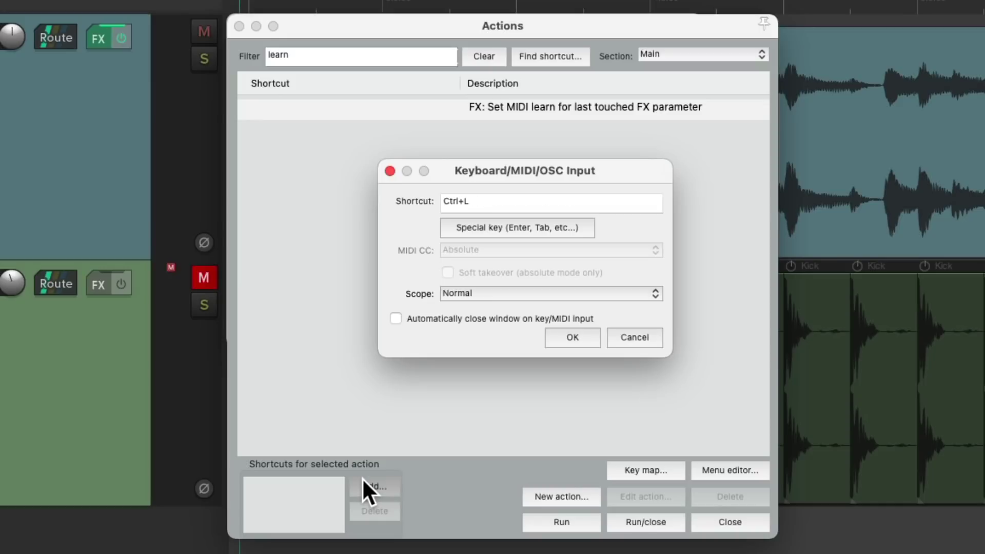
{"action": "left_click", "coordinate": [519, 293]}
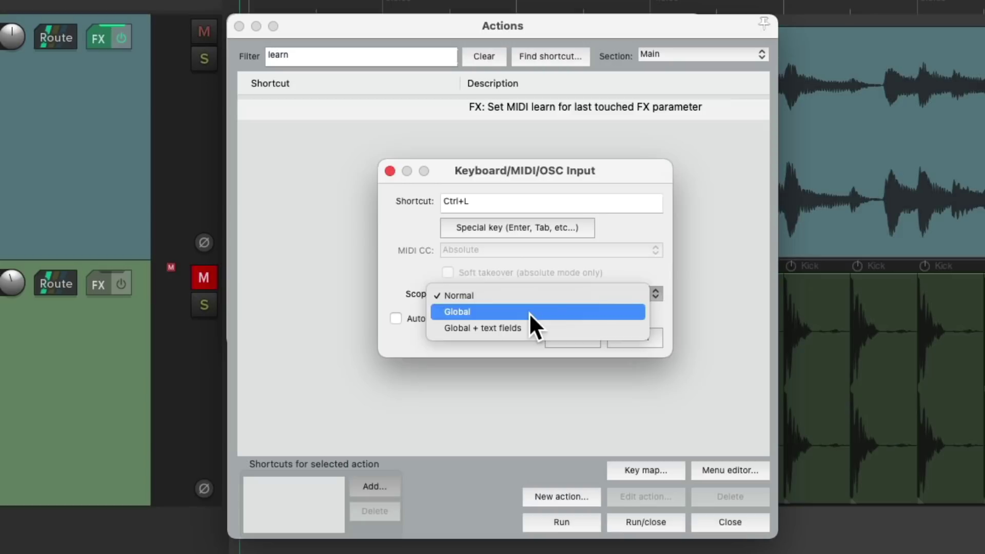
{"action": "left_click", "coordinate": [528, 312]}
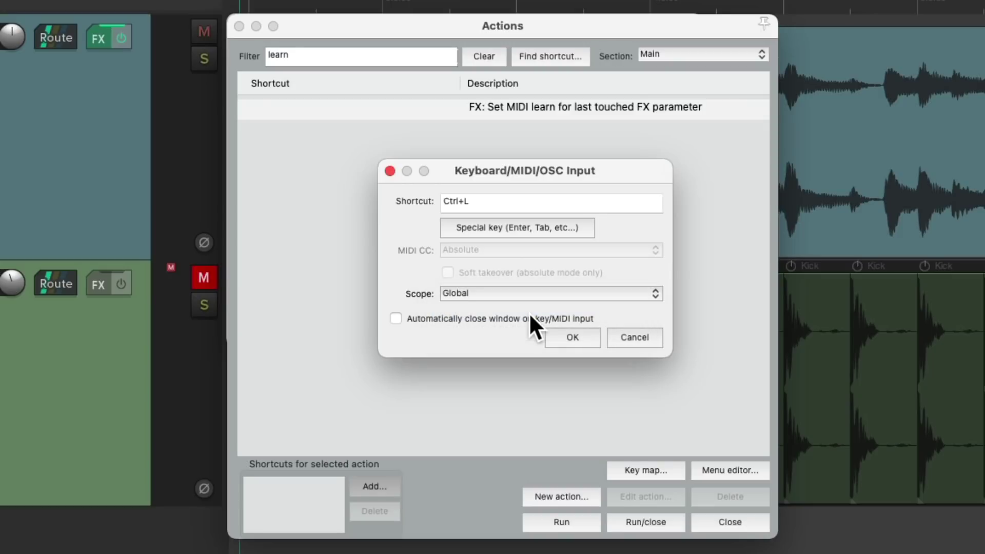
{"action": "key", "text": "Return"}
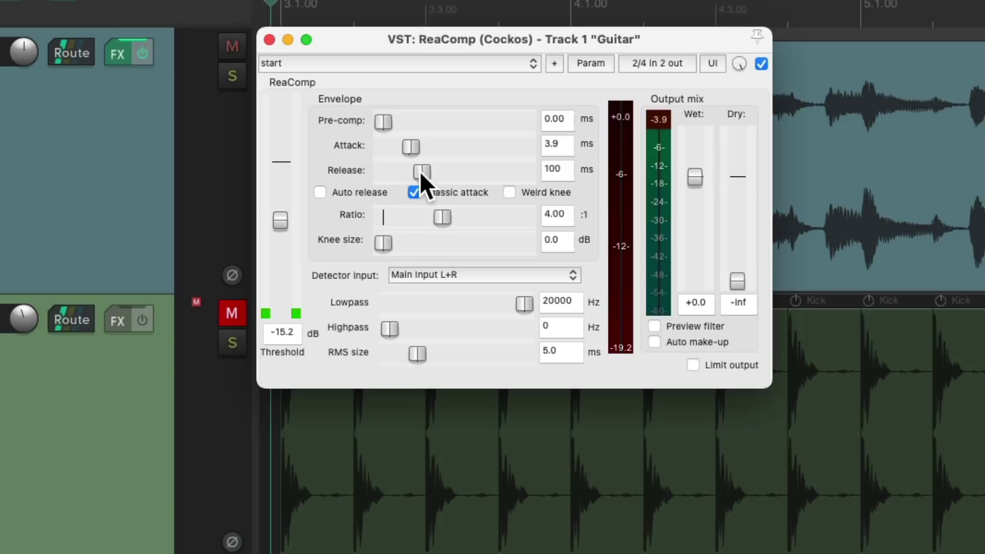
MIDI-learn ReaComp's Release to MIDI Chan 1 CC 15 and its Ratio to MIDI Chan 1 CC 16, both in Absolute mode.
{"action": "key", "text": "ctrl+l"}
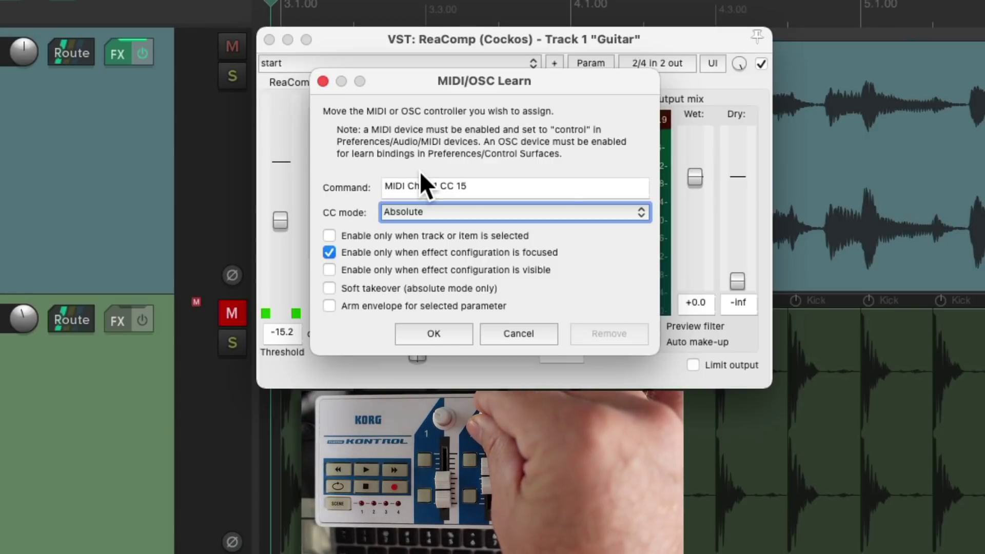
{"action": "key", "text": "Return"}
{"action": "left_click", "coordinate": [439, 214]}
{"action": "key", "text": "ctrl+l"}
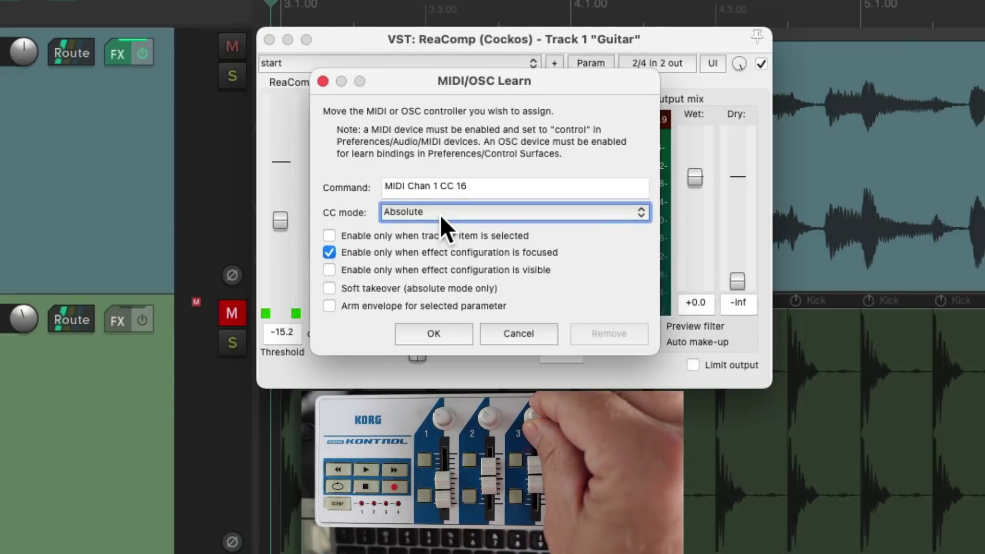
{"action": "key", "text": "Return"}
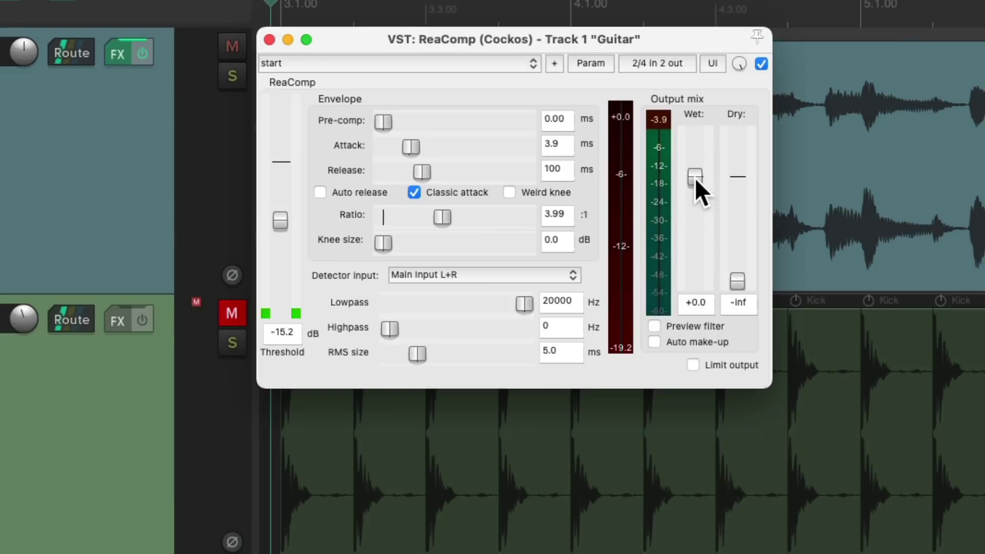
MIDI-learn ReaComp's Wet output level to MIDI Chan 1 CC 3, enabled only when the effect configuration is focused.
{"action": "key", "text": "ctrl+l"}
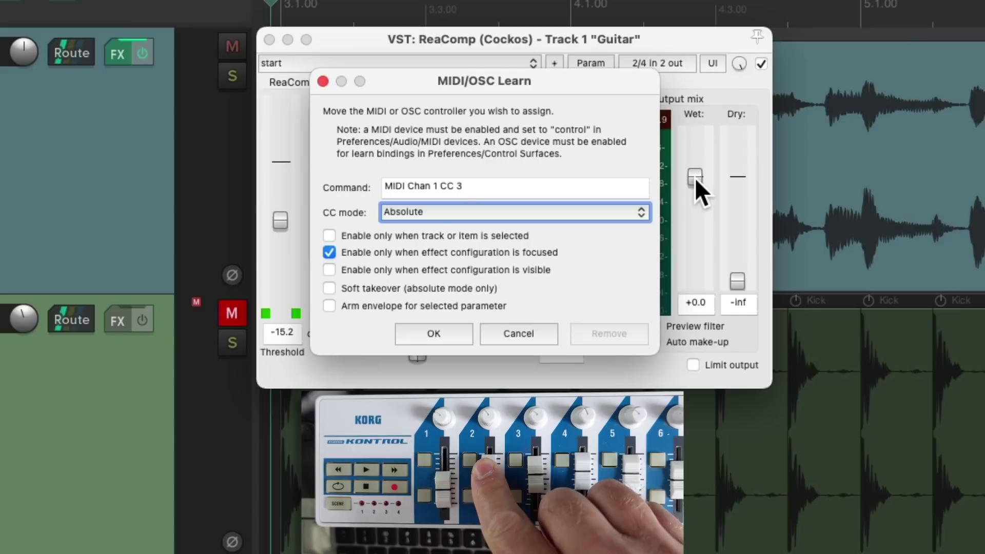
{"action": "key", "text": "Return"}
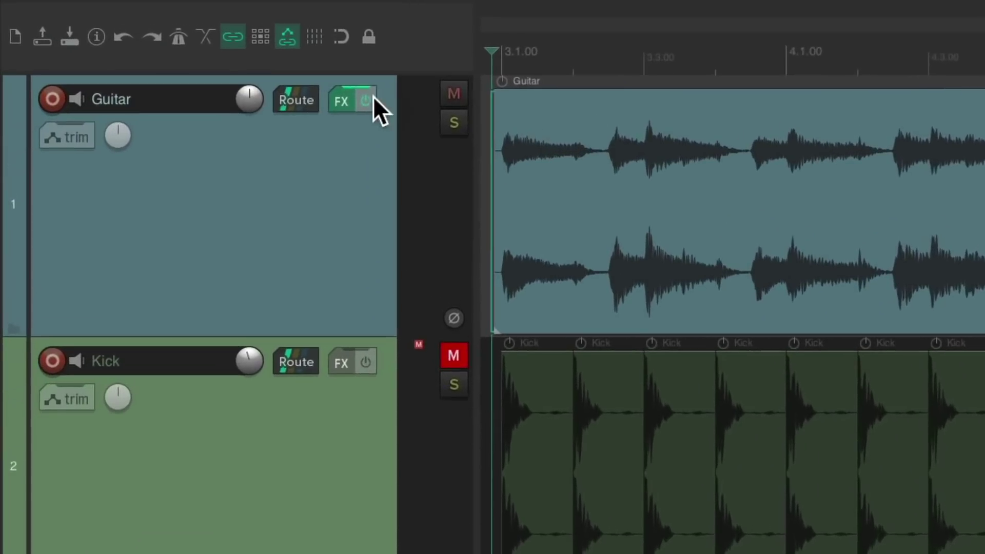
Add the favorite VST: ReaEQ (Cockos) effect to the Guitar track and enable its band 1 High Pass filter.
{"action": "right_click", "coordinate": [349, 101]}
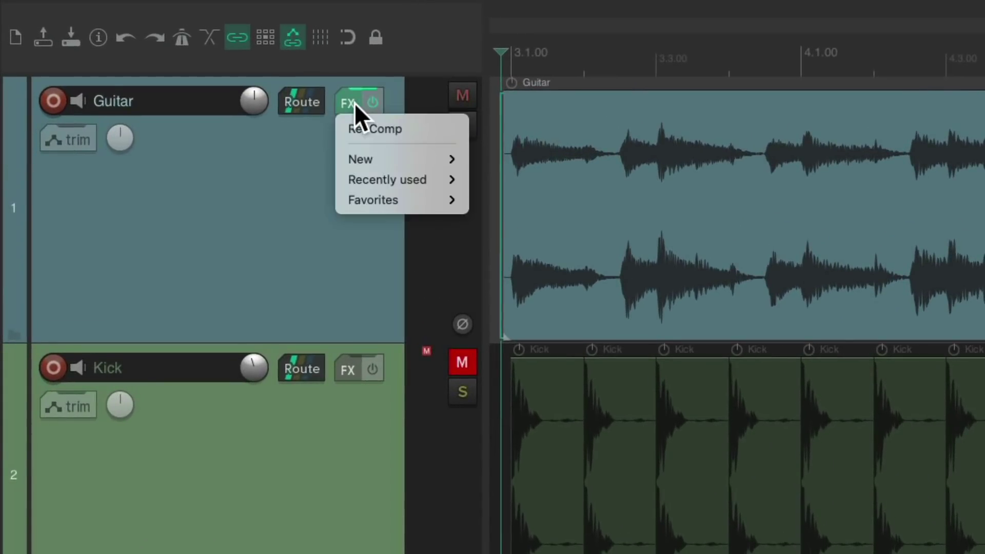
{"action": "mouse_move", "coordinate": [344, 199]}
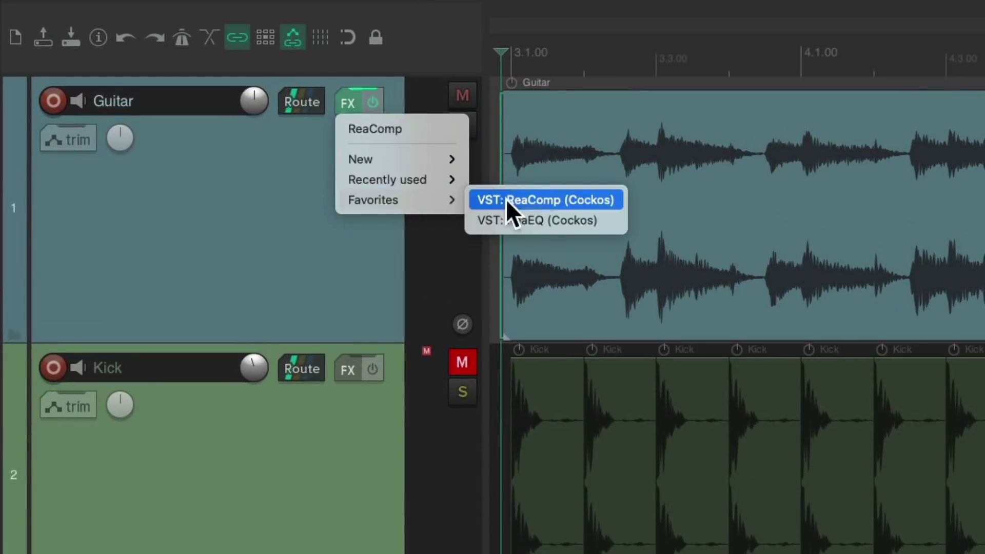
{"action": "left_click", "coordinate": [480, 225]}
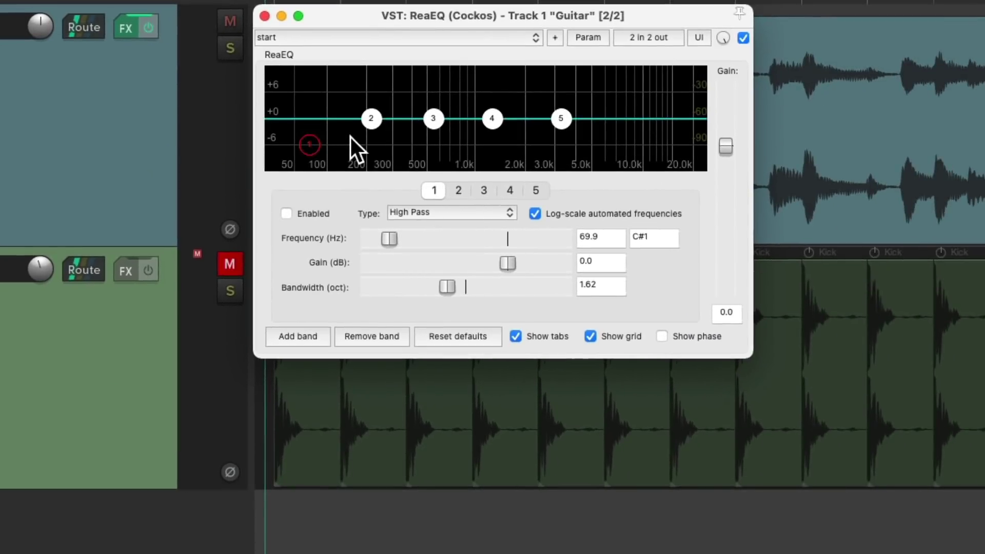
{"action": "double_click", "coordinate": [309, 144]}
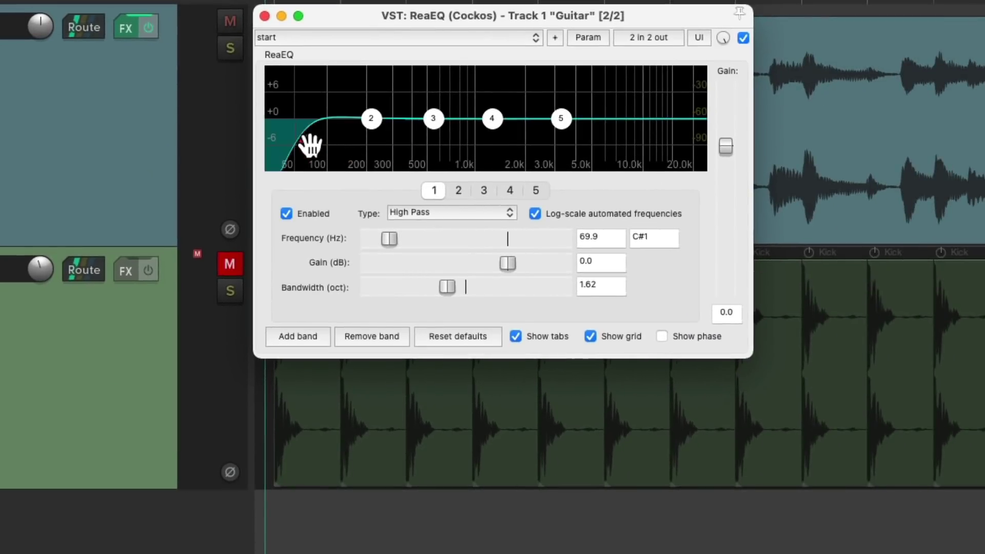
MIDI-learn the ReaEQ band 1 frequency to MIDI Chan 1 CC 14, enabled only when the effect configuration is focused.
{"action": "right_click", "coordinate": [390, 236]}
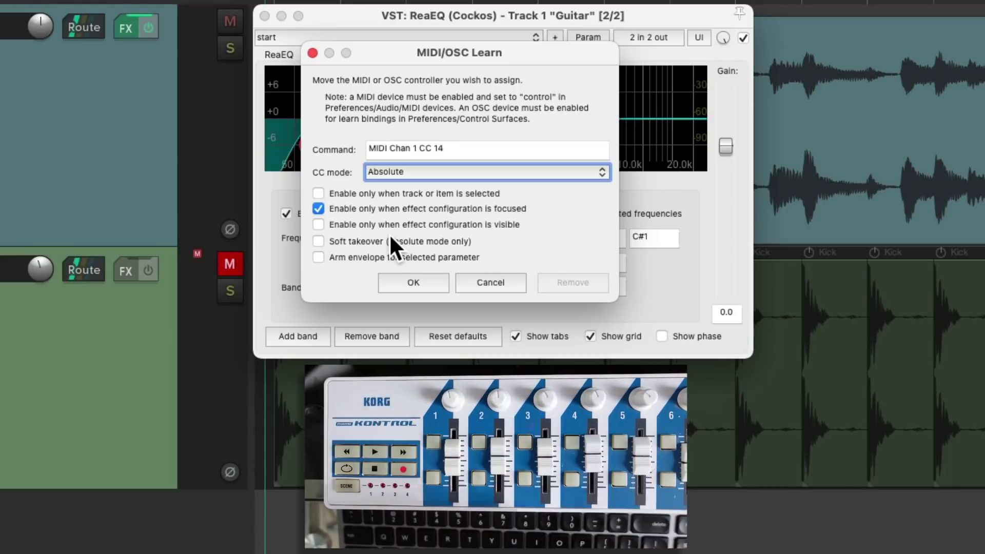
{"action": "key", "text": "Return"}
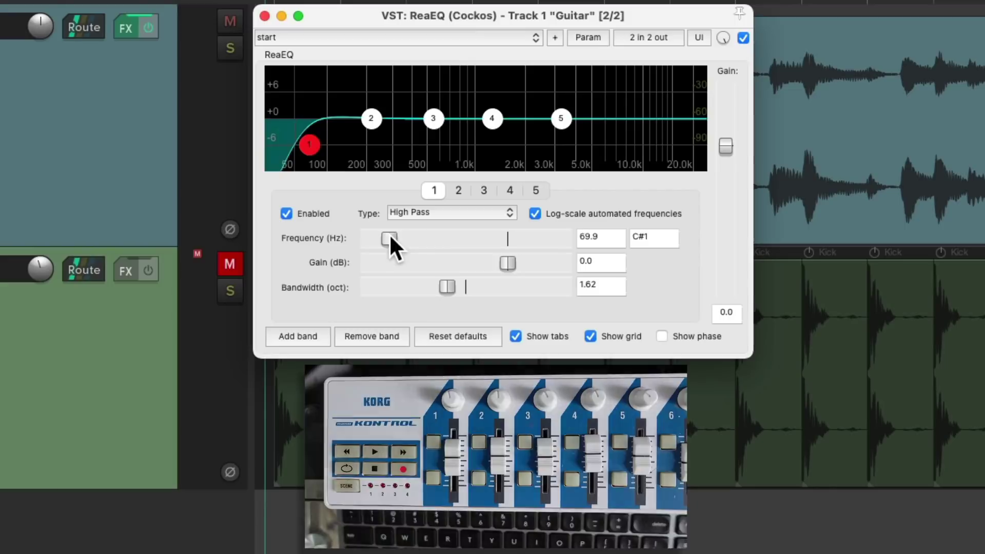
MIDI-learn ReaEQ band 2's frequency to MIDI Chan 1 CC 15 and its gain to slider 2, enabled only when the effect configuration is focused.
{"action": "mouse_move", "coordinate": [501, 260]}
{"action": "left_mouse_down"}
{"action": "mouse_move", "coordinate": [445, 260]}
{"action": "mouse_move", "coordinate": [507, 264]}
{"action": "left_mouse_up"}
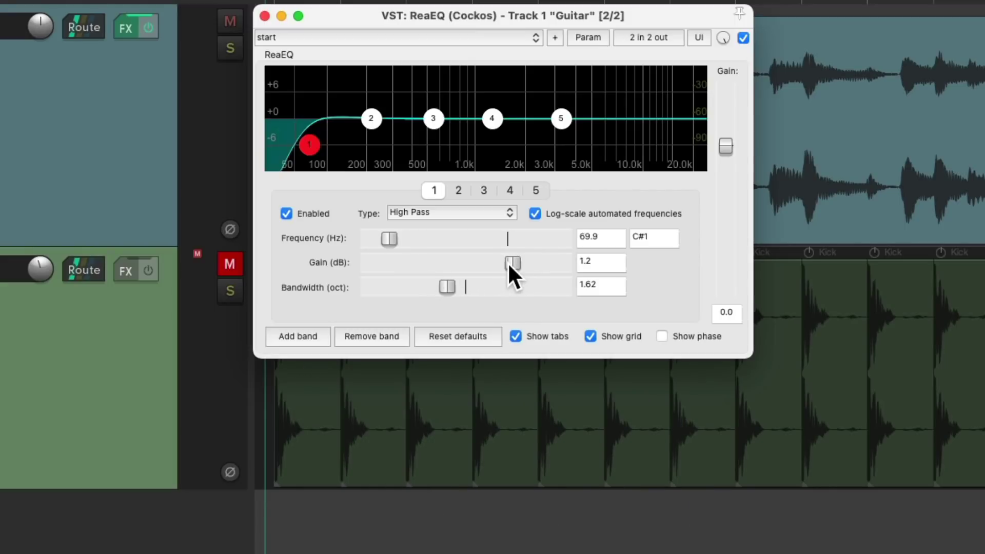
{"action": "left_click", "coordinate": [371, 119]}
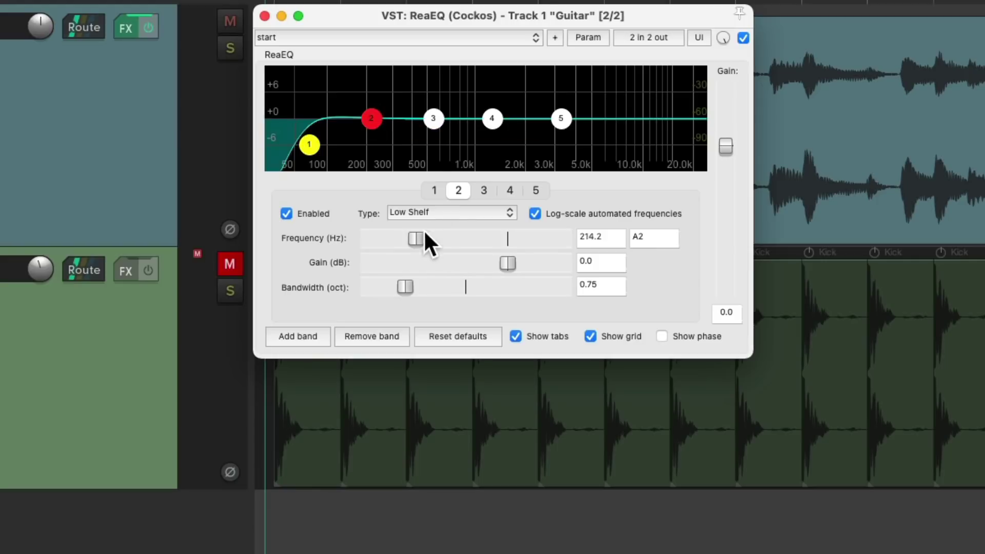
{"action": "key", "text": "ctrl+l"}
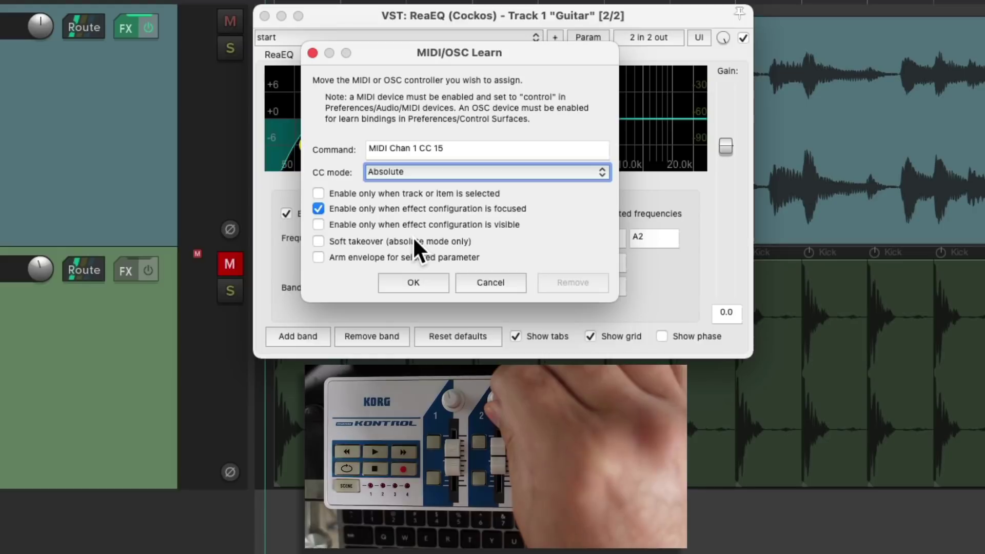
{"action": "key", "text": "Return"}
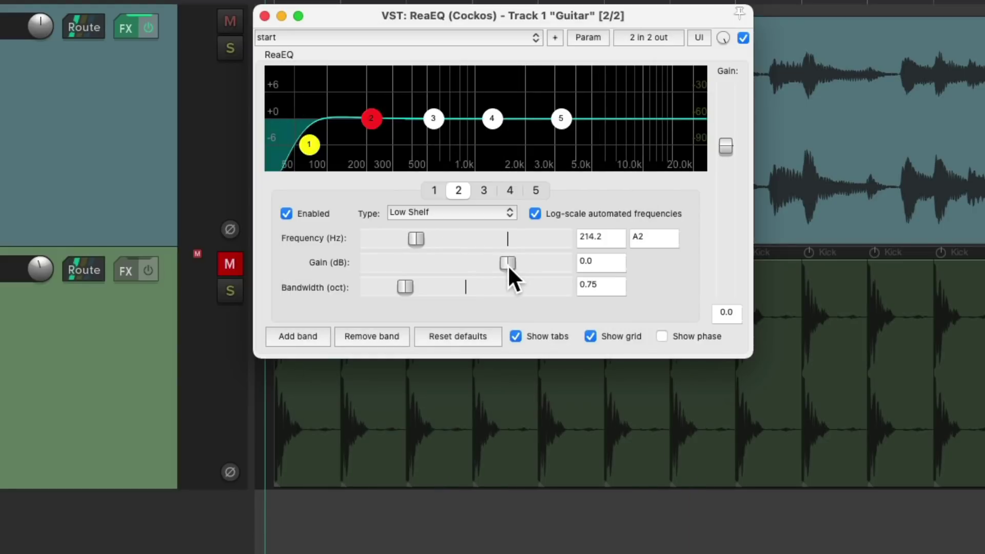
{"action": "key", "text": "ctrl+l"}
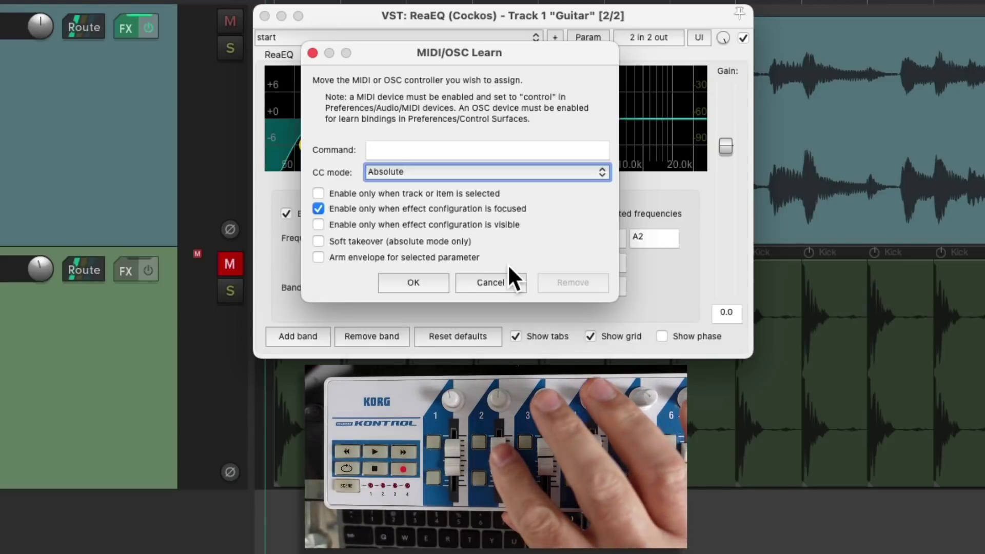
{"action": "key", "text": "Return"}
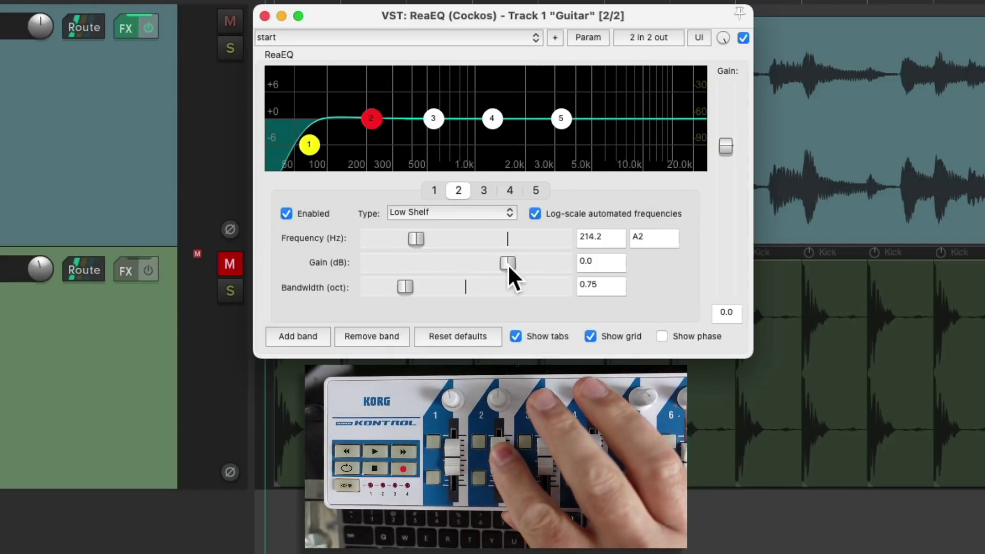
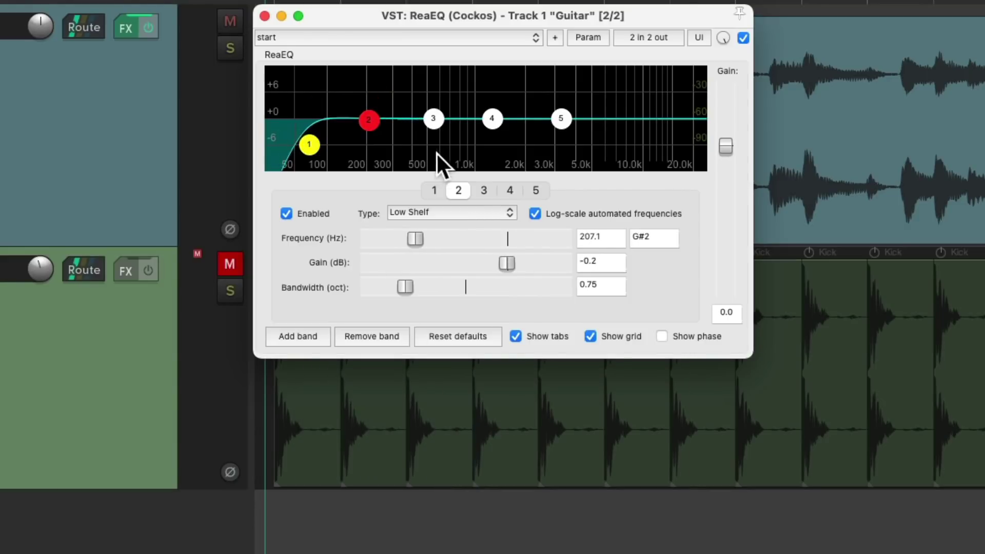
MIDI-learn ReaEQ band 3's frequency to a controller knob and its gain to MIDI Chan 1 CC 4, enabled only when the effect configuration is focused.
{"action": "mouse_move", "coordinate": [562, 121]}
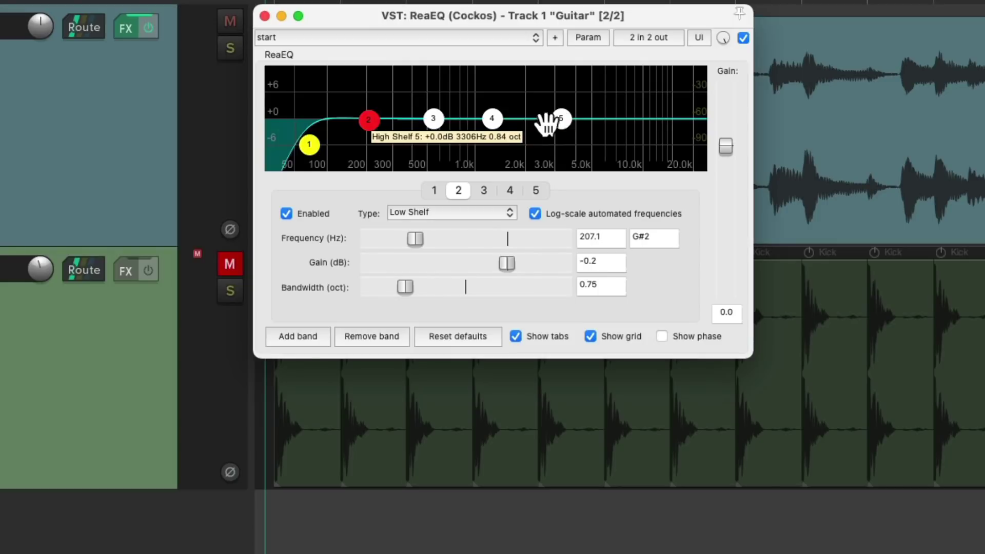
{"action": "left_click", "coordinate": [430, 119]}
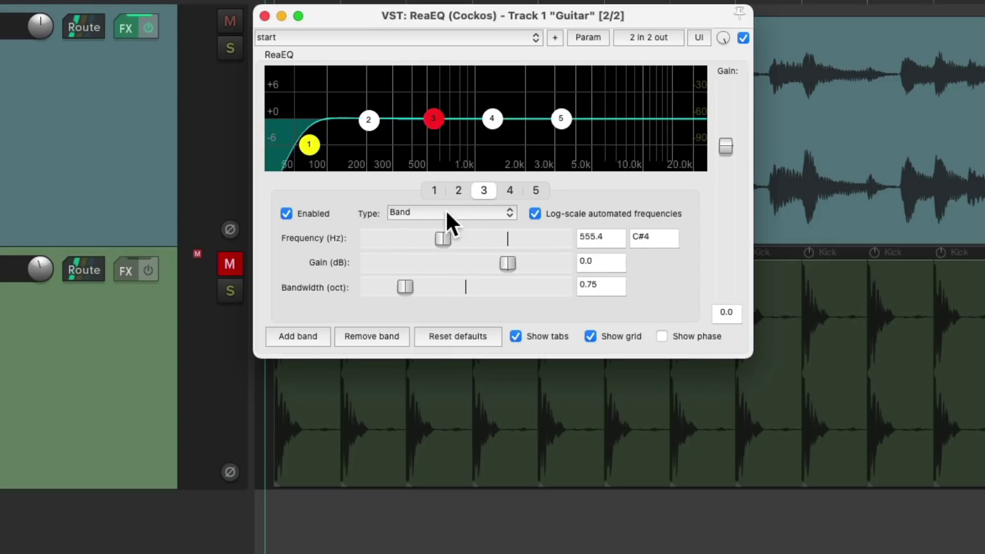
{"action": "scroll", "coordinate": [442, 237], "scroll_direction": "down", "scroll_amount": 1}
{"action": "key", "text": "l"}
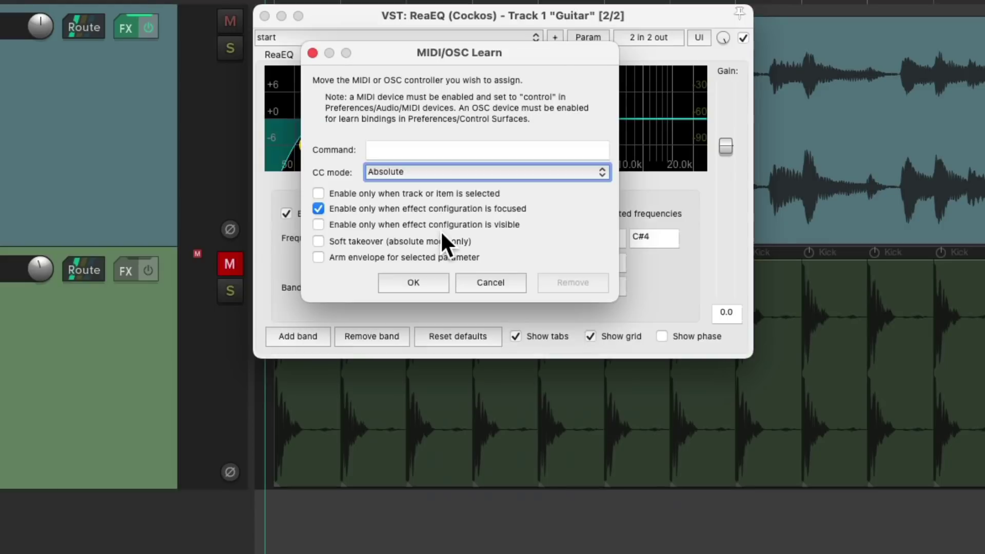
{"action": "key", "text": "Return"}
{"action": "key", "text": "l"}
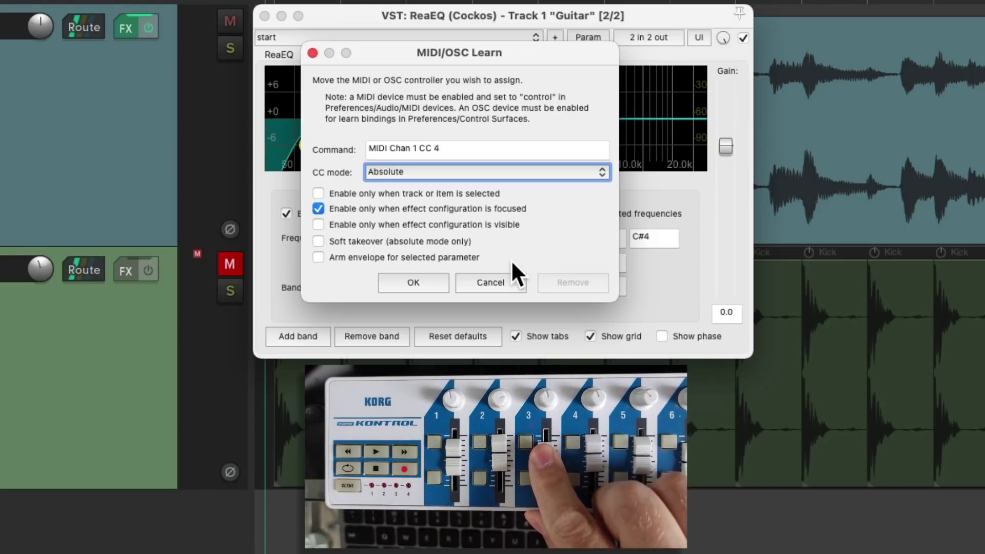
{"action": "key", "text": "Return"}
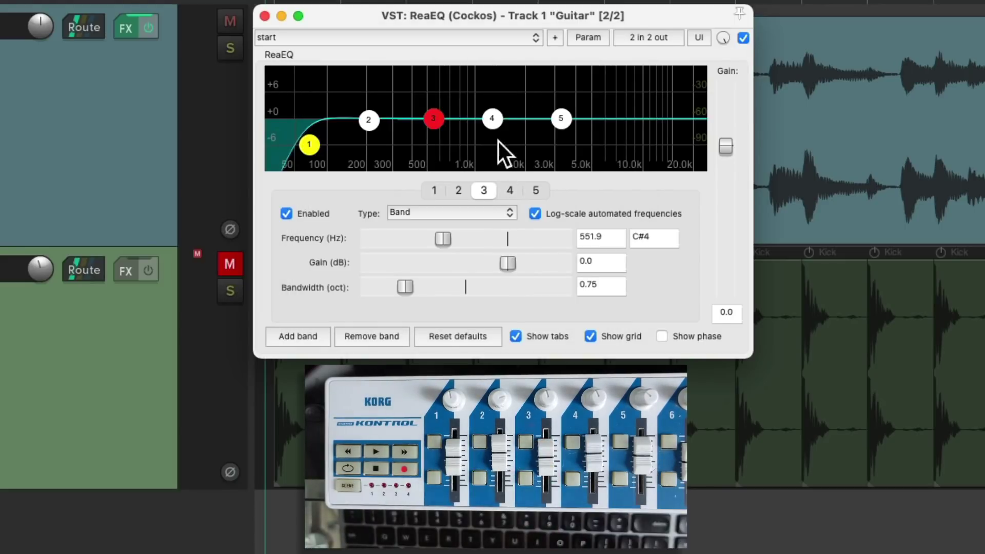
MIDI-learn ReaEQ band 4's frequency to a controller knob and its gain to slider 4, in Absolute mode with the effect configuration focused.
{"action": "left_click", "coordinate": [494, 119]}
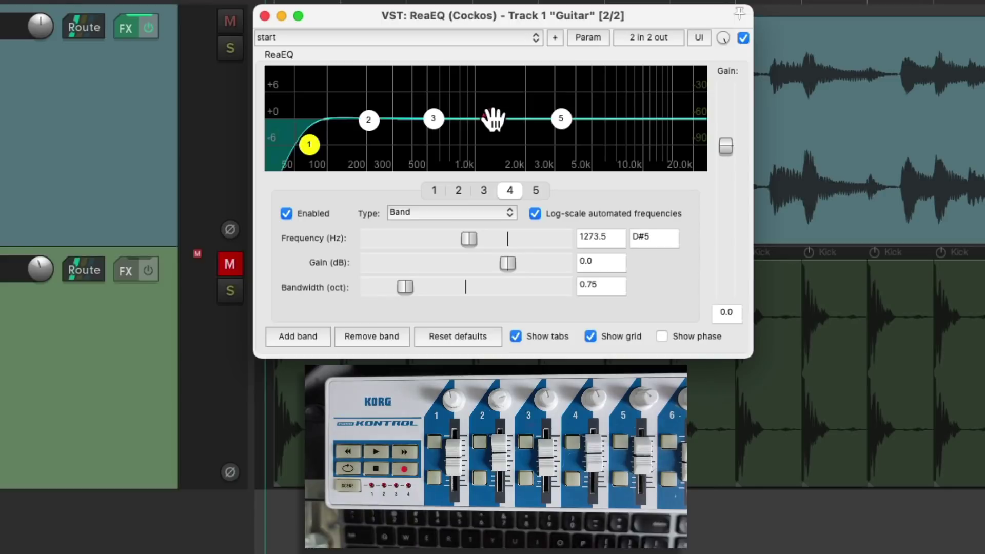
{"action": "right_click", "coordinate": [466, 235]}
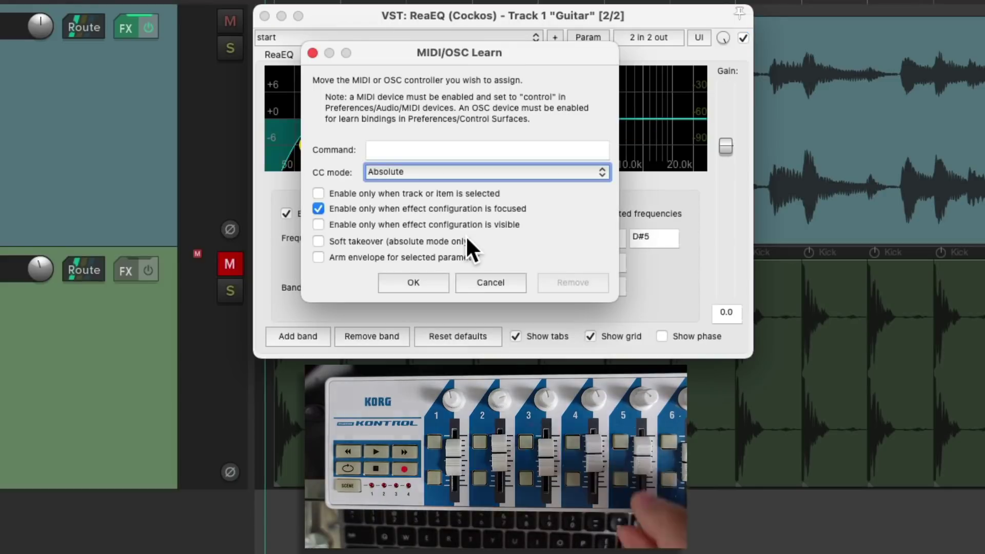
{"action": "key", "text": "Return"}
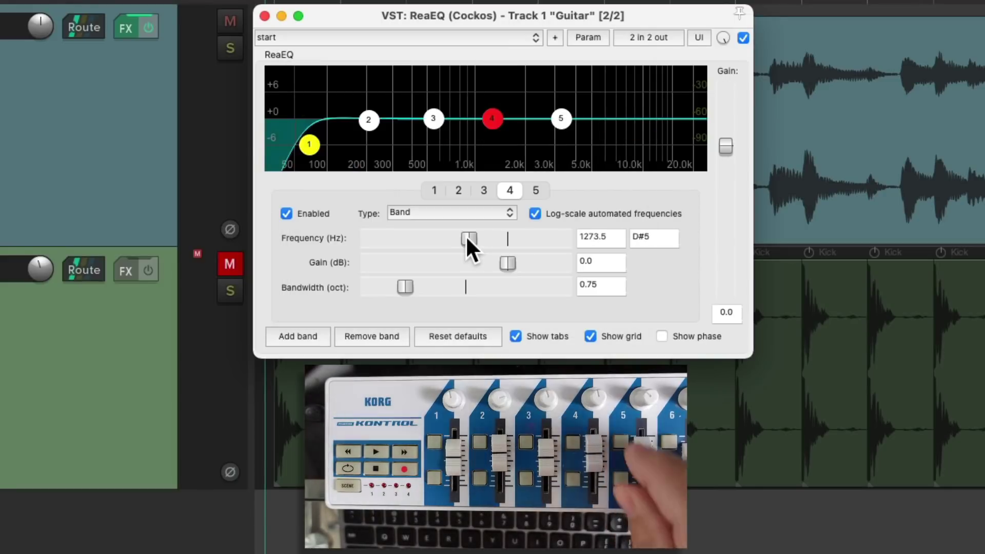
{"action": "right_click", "coordinate": [507, 257]}
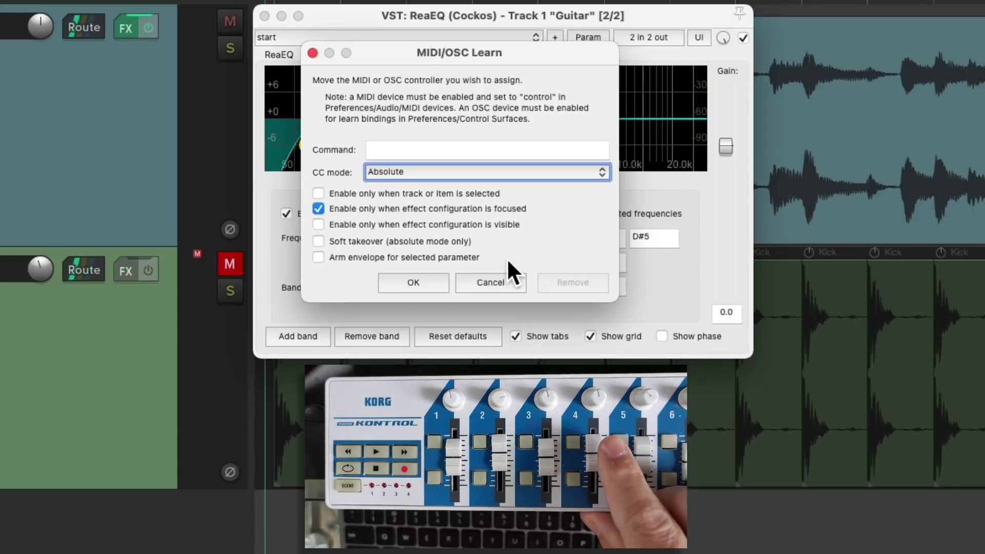
{"action": "key", "text": "Return"}
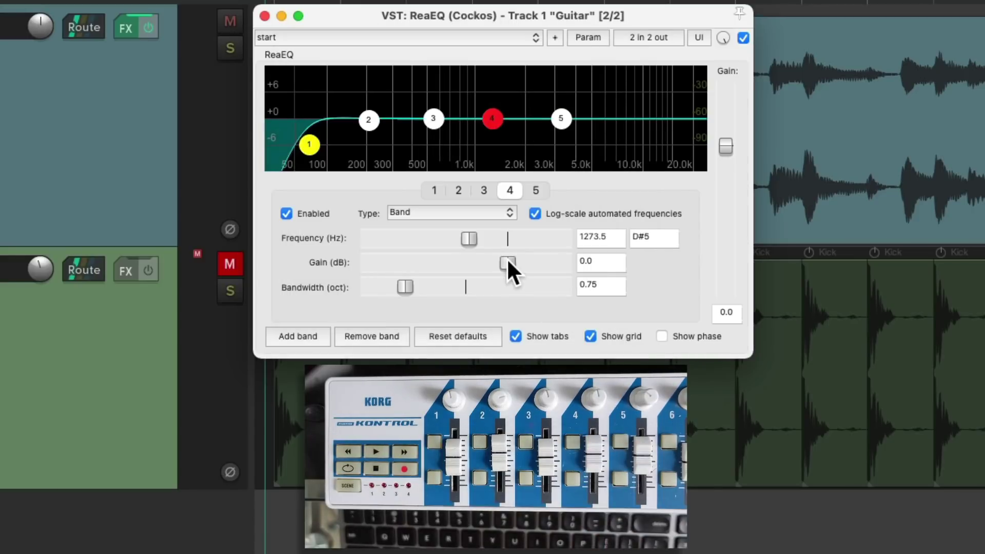
MIDI-learn ReaEQ band 5's frequency to knob 5 and its gain to MIDI Chan 1 CC 6, enabled only when the effect configuration is focused.
{"action": "left_click", "coordinate": [535, 190]}
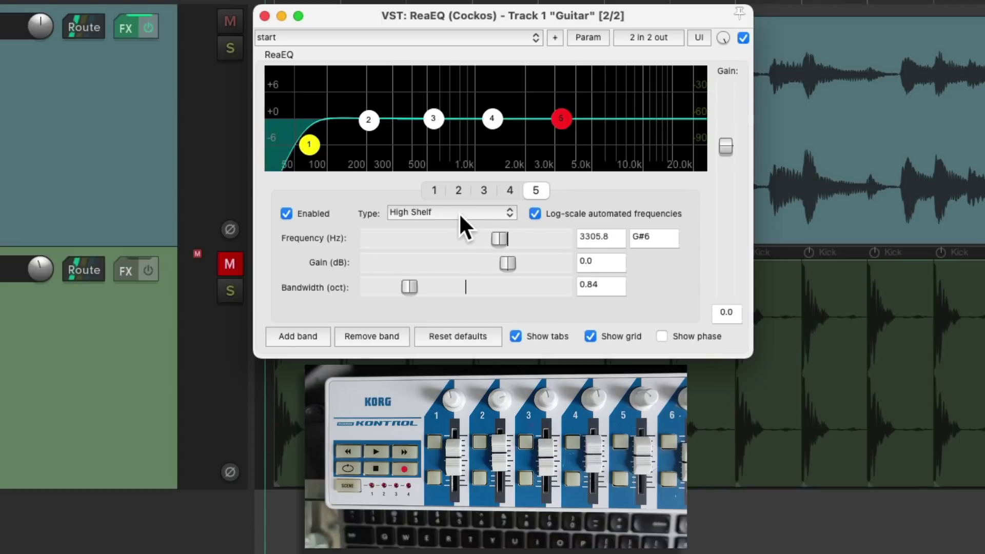
{"action": "left_click", "coordinate": [495, 232]}
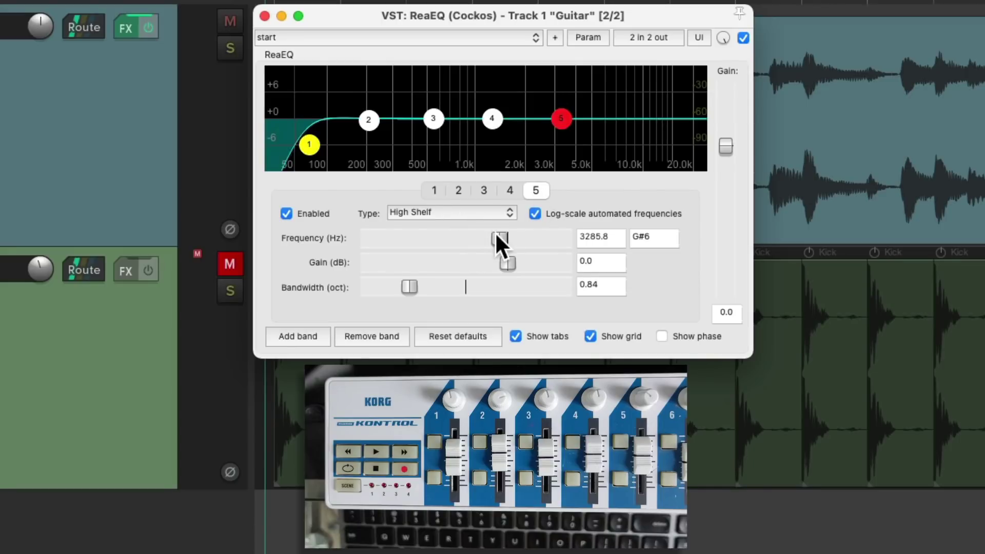
{"action": "key", "text": "ctrl+l"}
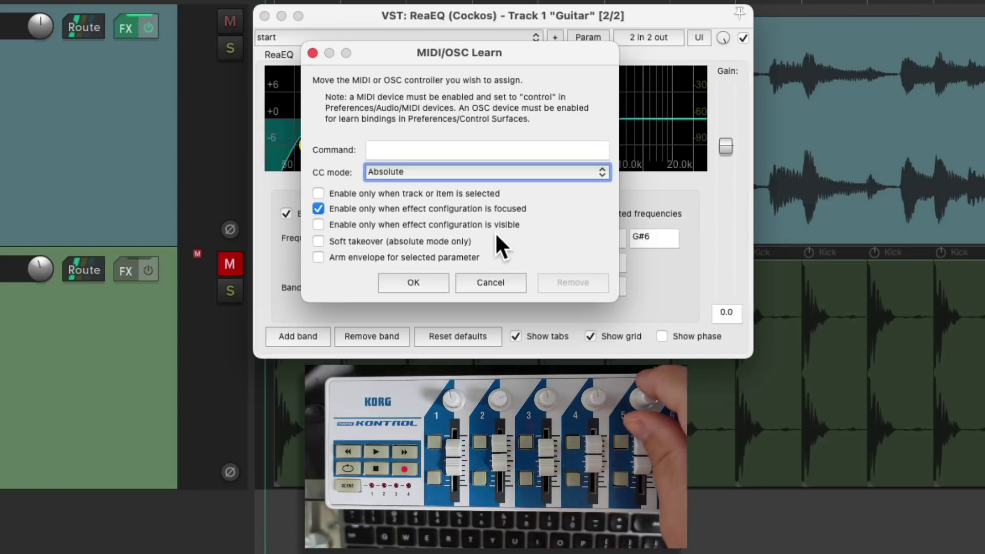
{"action": "key", "text": "Return"}
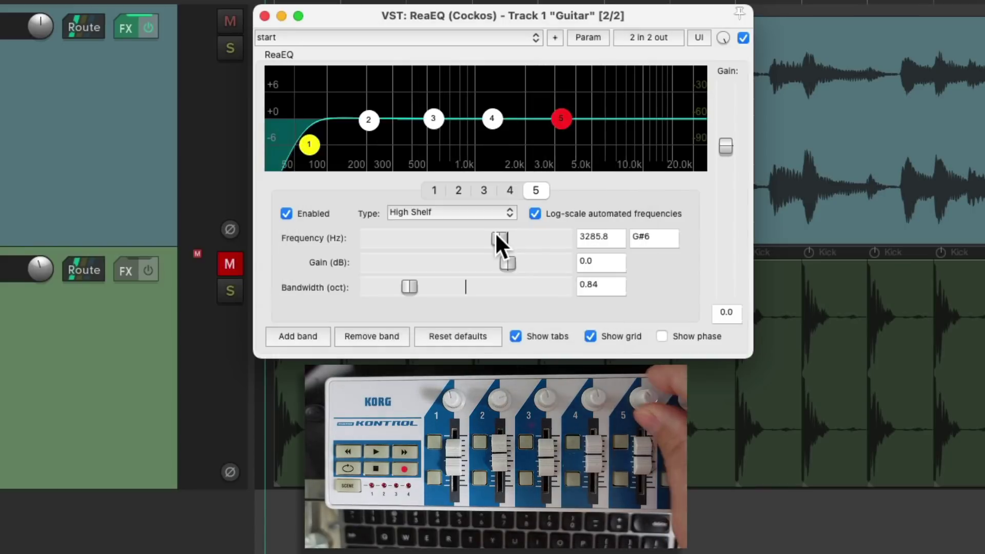
{"action": "key", "text": "ctrl+l"}
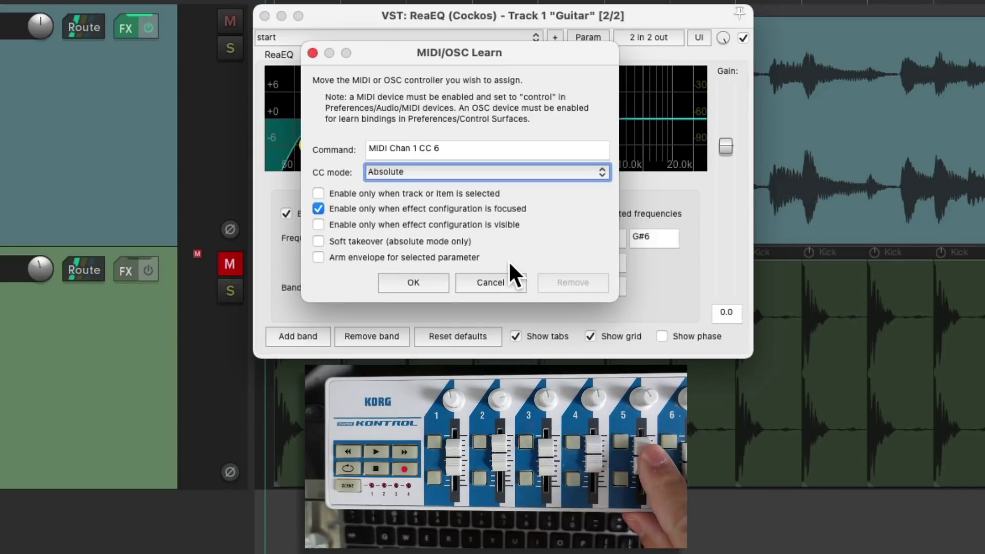
{"action": "key", "text": "Return"}
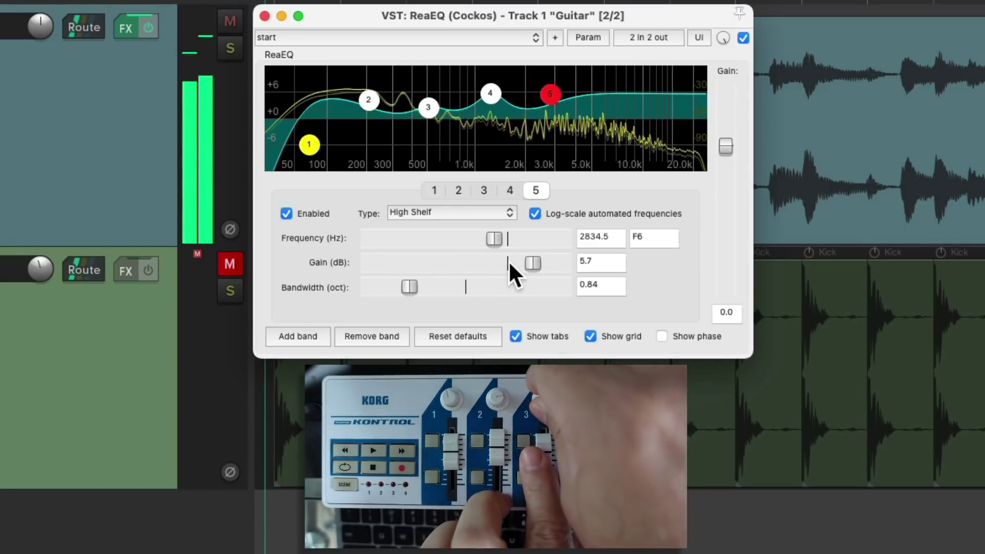
Stop playback, close the ReaEQ window and check which effects are on the Guitar track.
{"action": "key", "text": "space"}
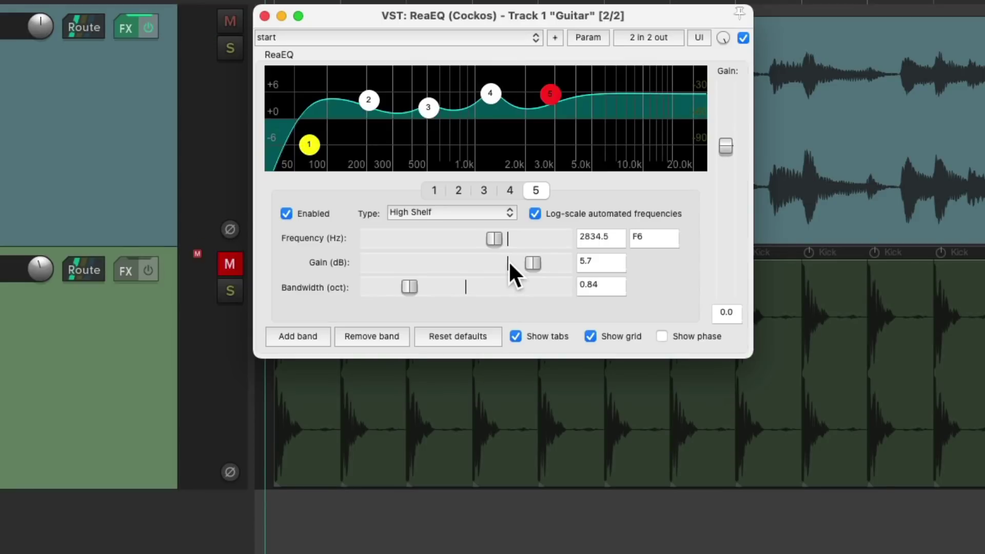
{"action": "key", "text": "Escape"}
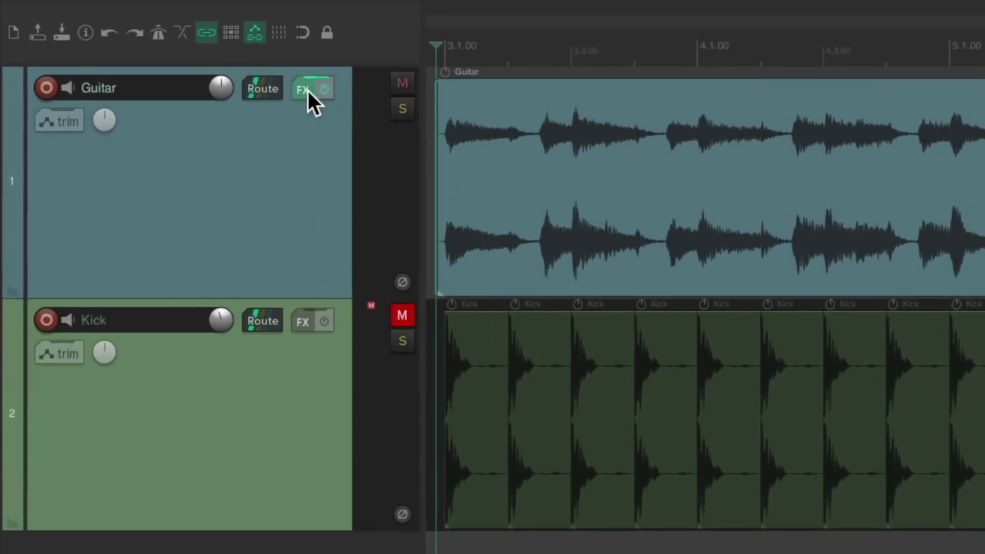
{"action": "right_click", "coordinate": [307, 90]}
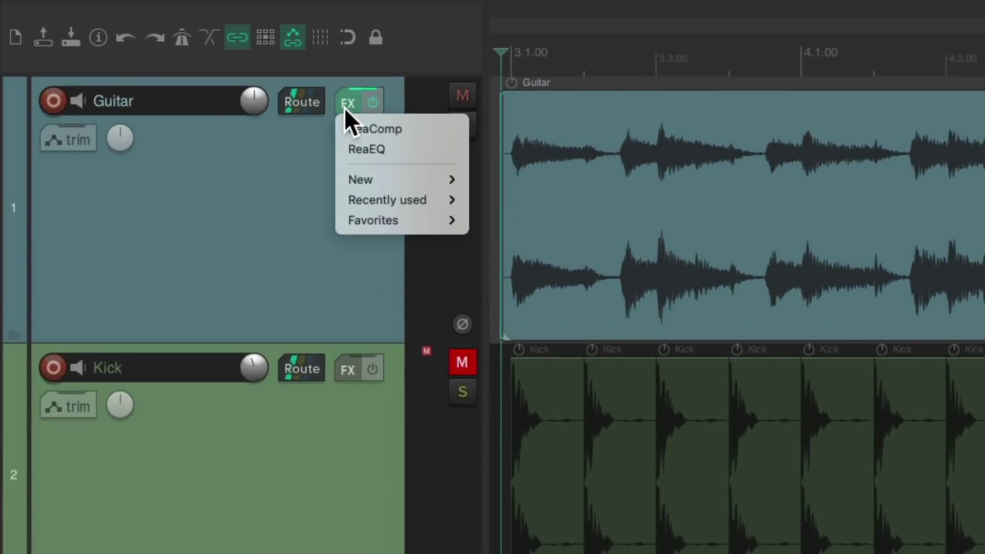
{"action": "left_click", "coordinate": [303, 113]}
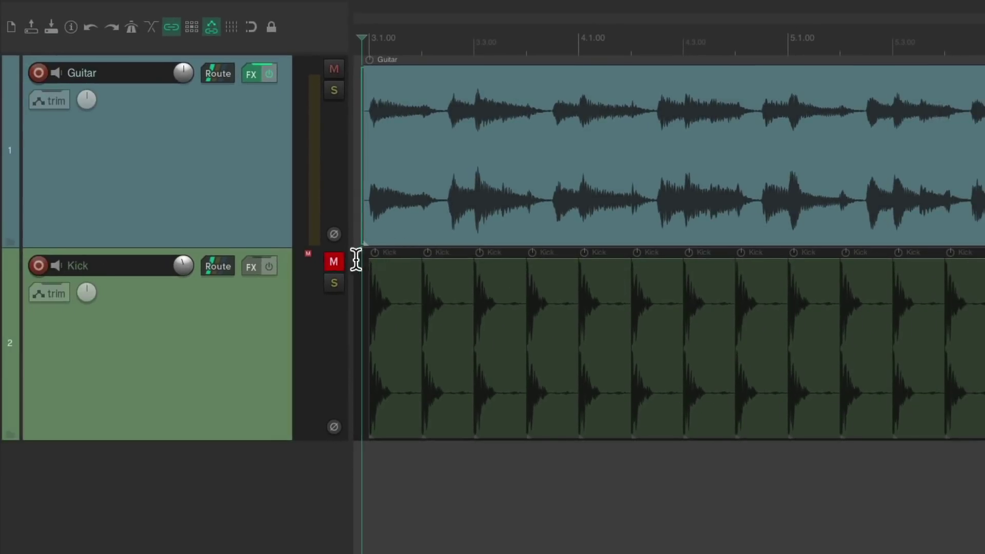
Unmute the Kick track and add the favorite VST: ReaComp (Cockos) effect to it.
{"action": "left_click", "coordinate": [334, 262]}
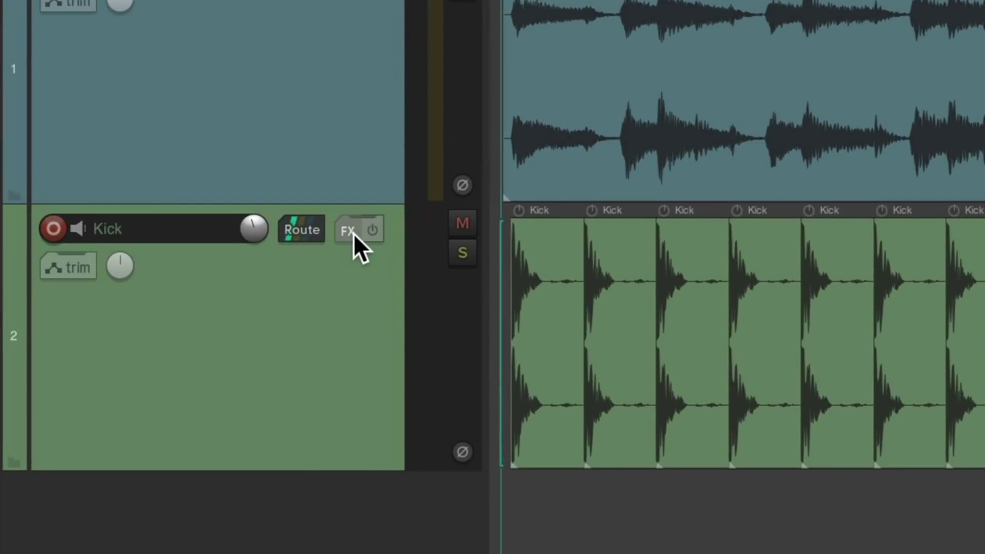
{"action": "left_click", "coordinate": [255, 268]}
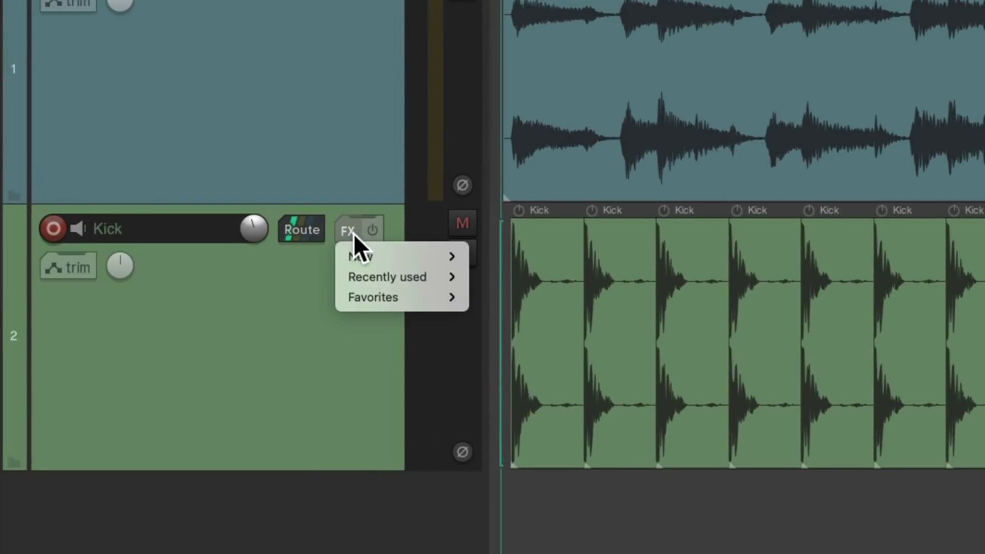
{"action": "mouse_move", "coordinate": [454, 297]}
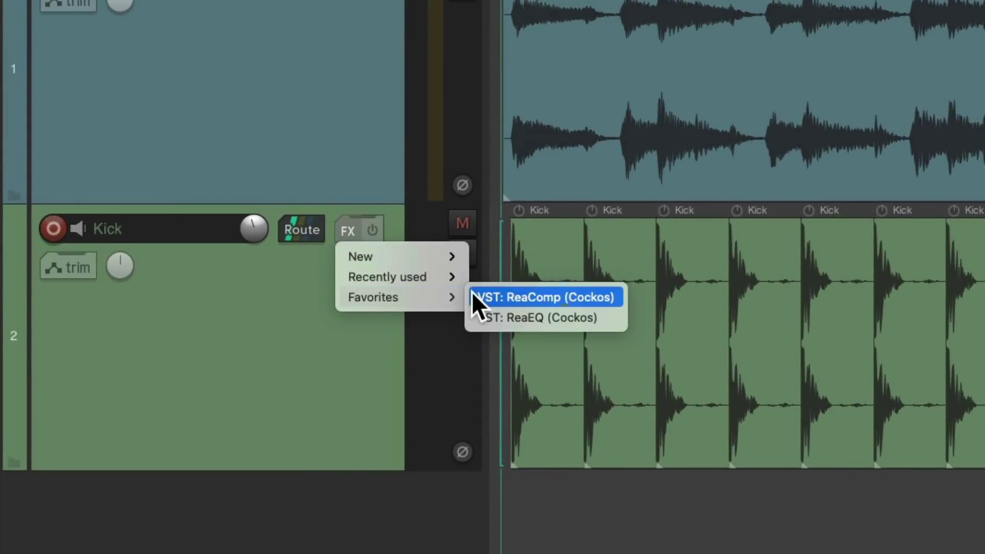
{"action": "left_click", "coordinate": [544, 297]}
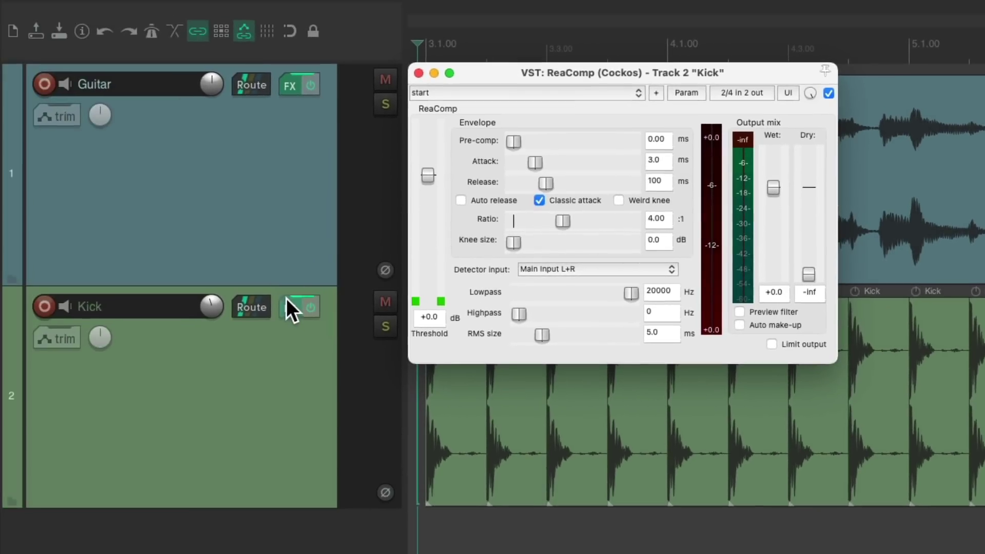
Replace the Kick track's new ReaComp with a copy of the ReaComp from the Guitar track's effect chain.
{"action": "left_click", "coordinate": [111, 325]}
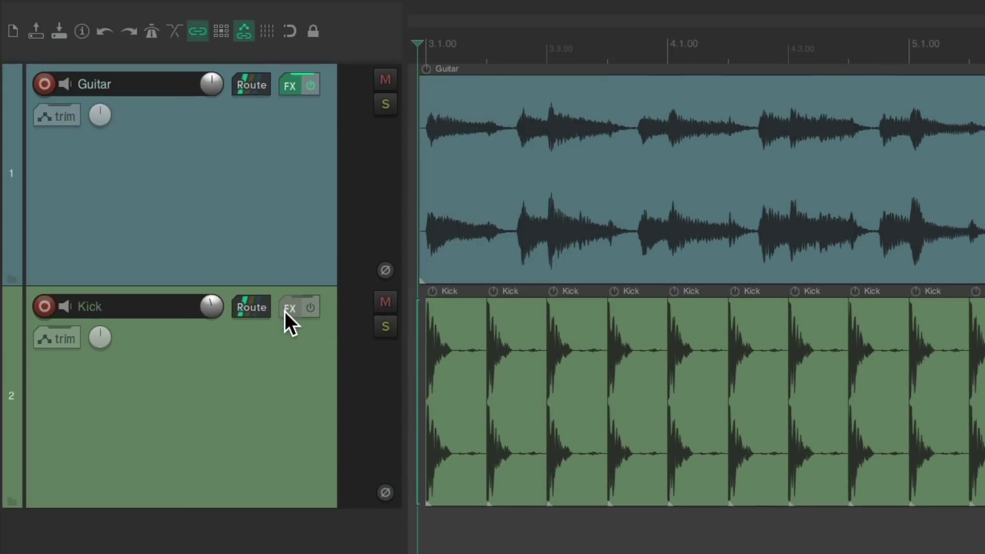
{"action": "left_click", "coordinate": [294, 91]}
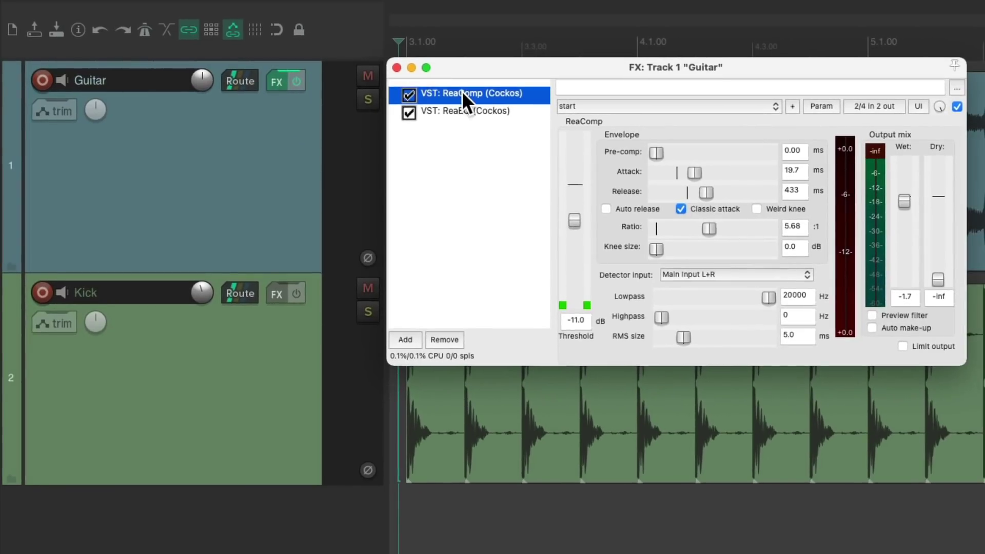
{"action": "left_click_drag", "start_coordinate": [368, 106], "coordinate": [268, 337]}
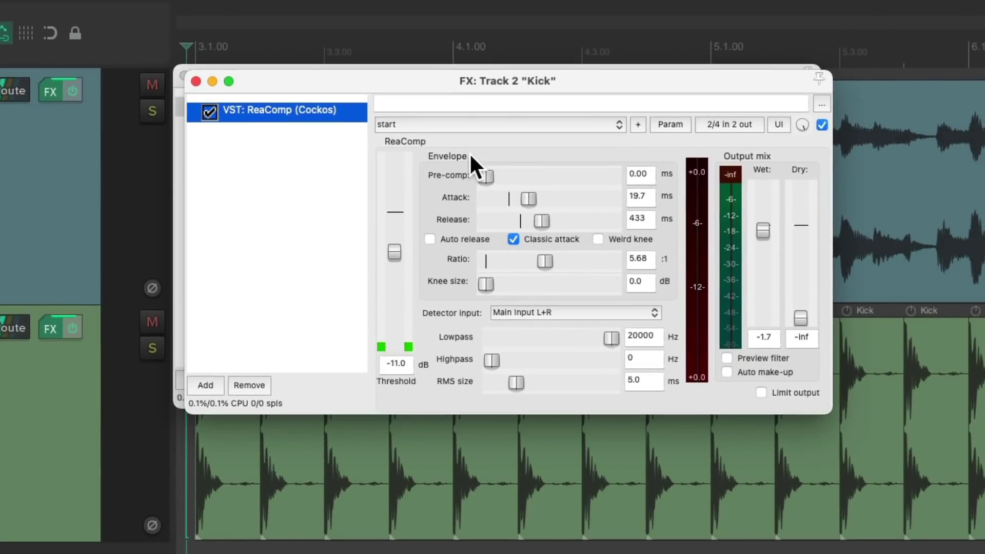
Reset the Kick track's ReaComp to the start preset and save the selected effect as an FX chain named ReaComp (Kontrol).
{"action": "left_click", "coordinate": [513, 123]}
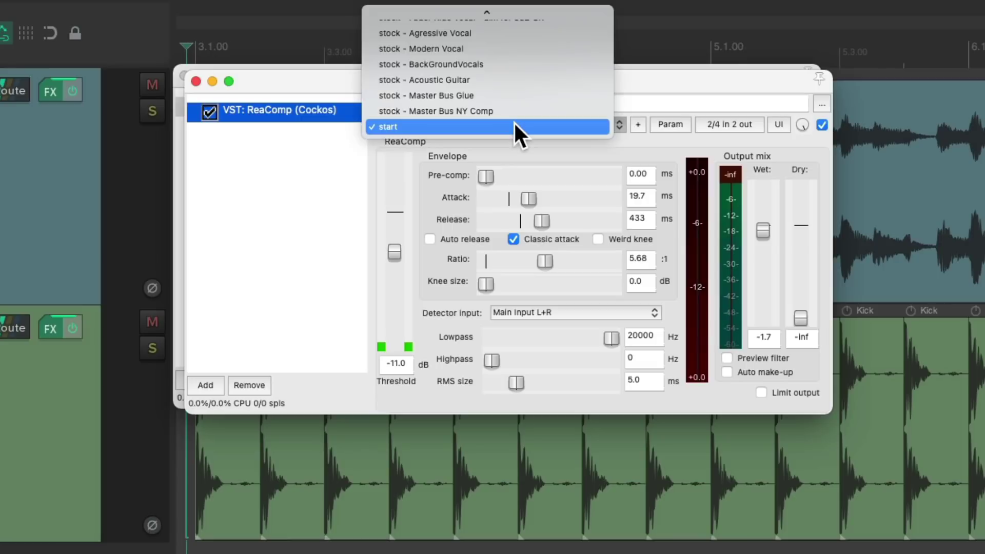
{"action": "left_click", "coordinate": [429, 128]}
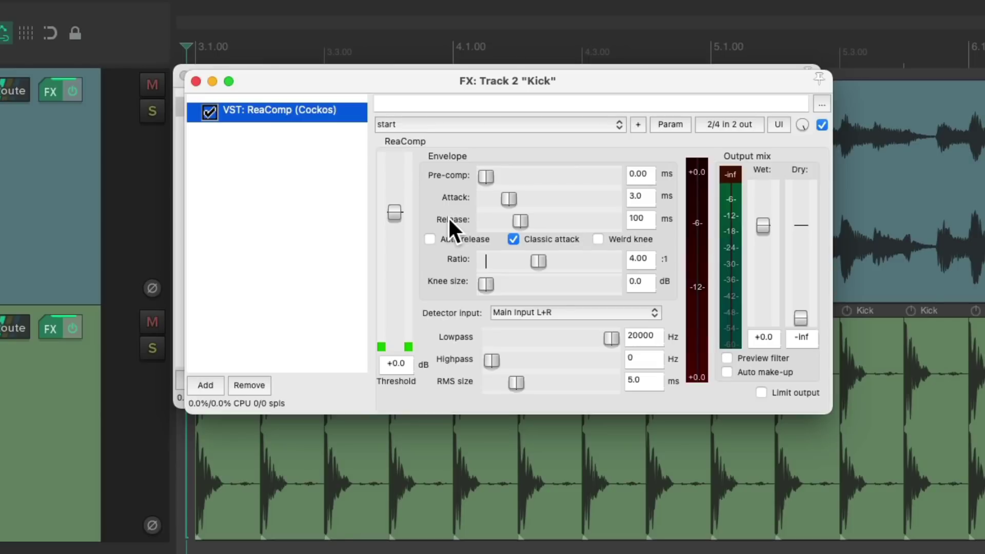
{"action": "right_click", "coordinate": [297, 106]}
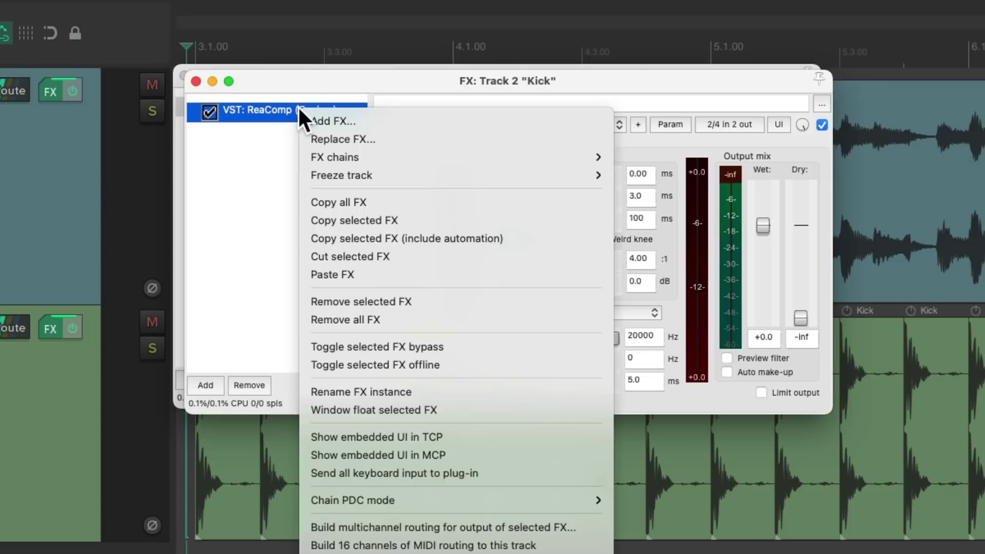
{"action": "mouse_move", "coordinate": [303, 158]}
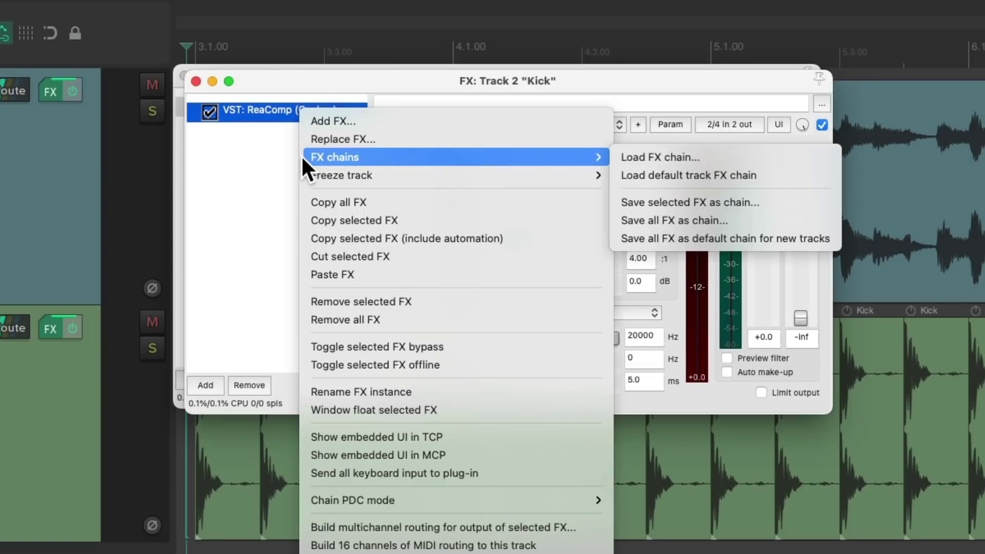
{"action": "left_click", "coordinate": [794, 202]}
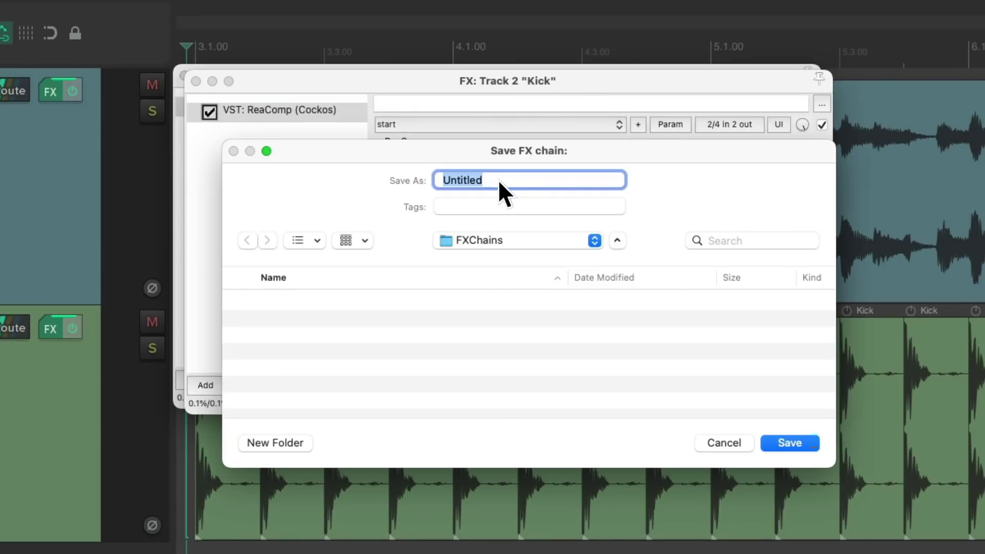
{"action": "type", "text": "ReaComp (Kontrol"}
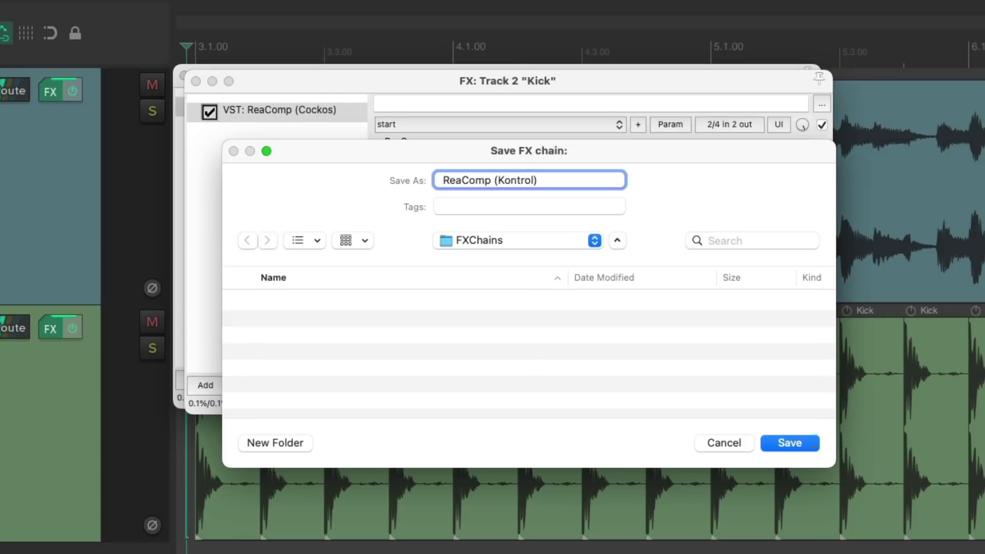
{"action": "left_click", "coordinate": [814, 444]}
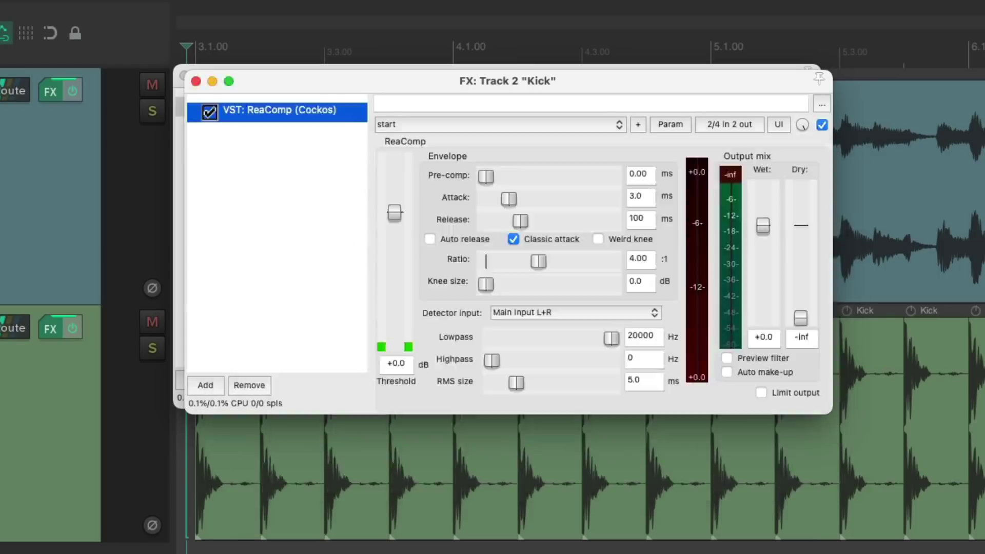
Remove ReaComp from the Kick track and copy the Guitar track's ReaEQ onto it.
{"action": "left_click", "coordinate": [249, 385]}
{"action": "left_click", "coordinate": [196, 81]}
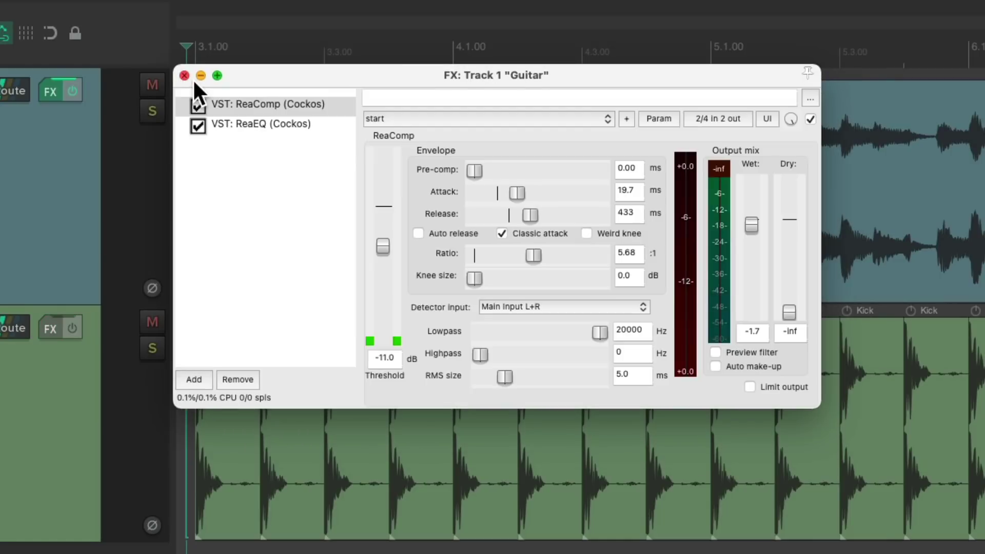
{"action": "left_click", "coordinate": [269, 130]}
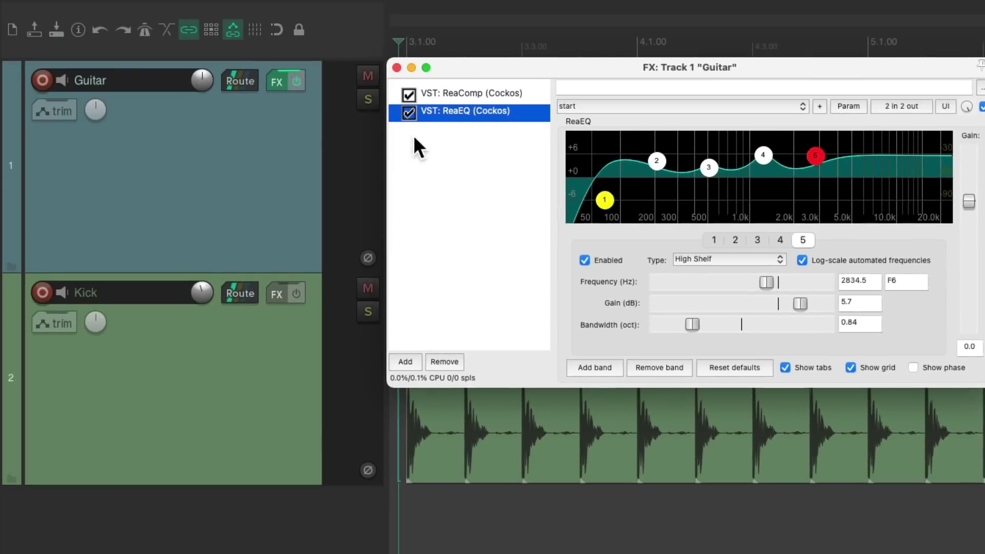
{"action": "left_click", "coordinate": [49, 328]}
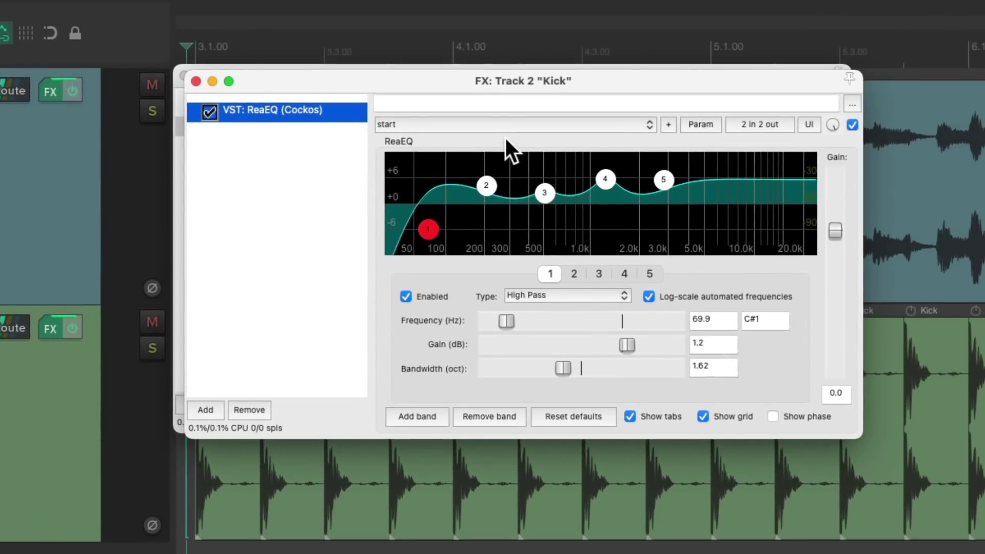
Reset the Kick track's ReaEQ to the start preset and save the selected effect as an FX chain named ReaEQ (Kontrol).
{"action": "left_click", "coordinate": [682, 109]}
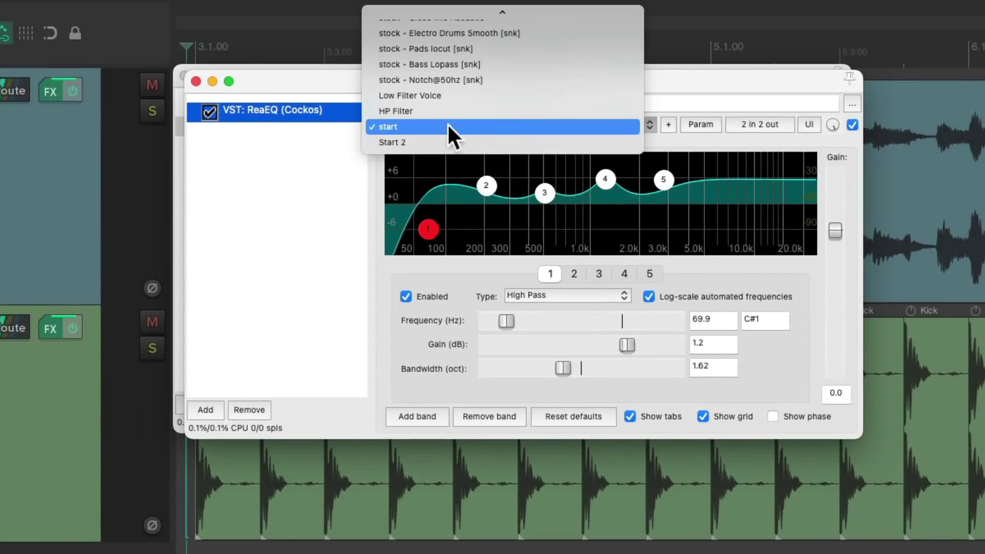
{"action": "left_click", "coordinate": [400, 126]}
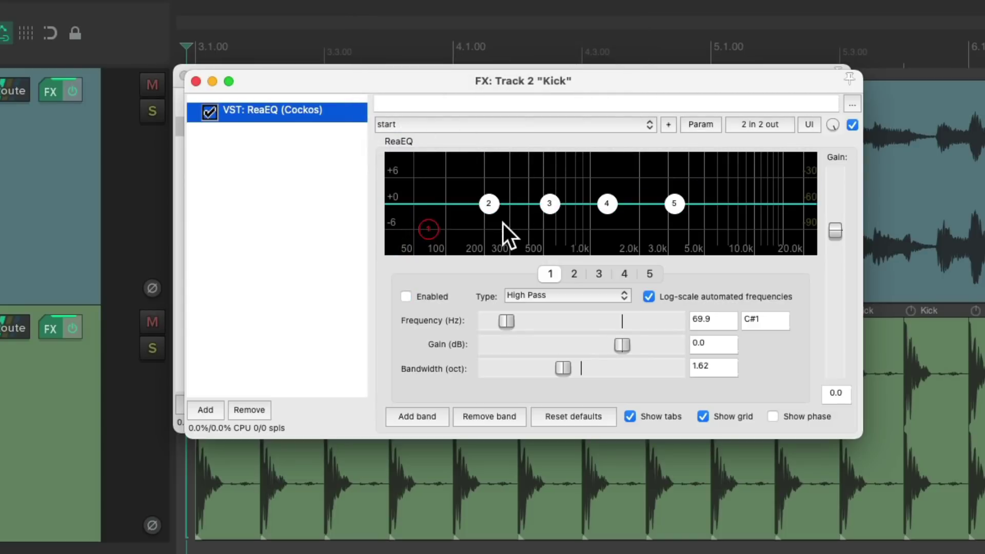
{"action": "right_click", "coordinate": [298, 108]}
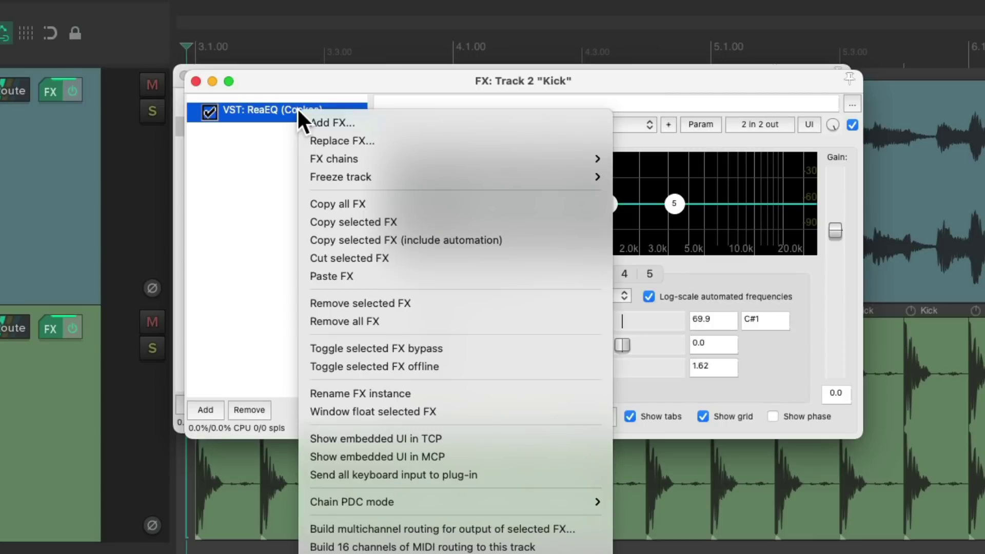
{"action": "mouse_move", "coordinate": [311, 151]}
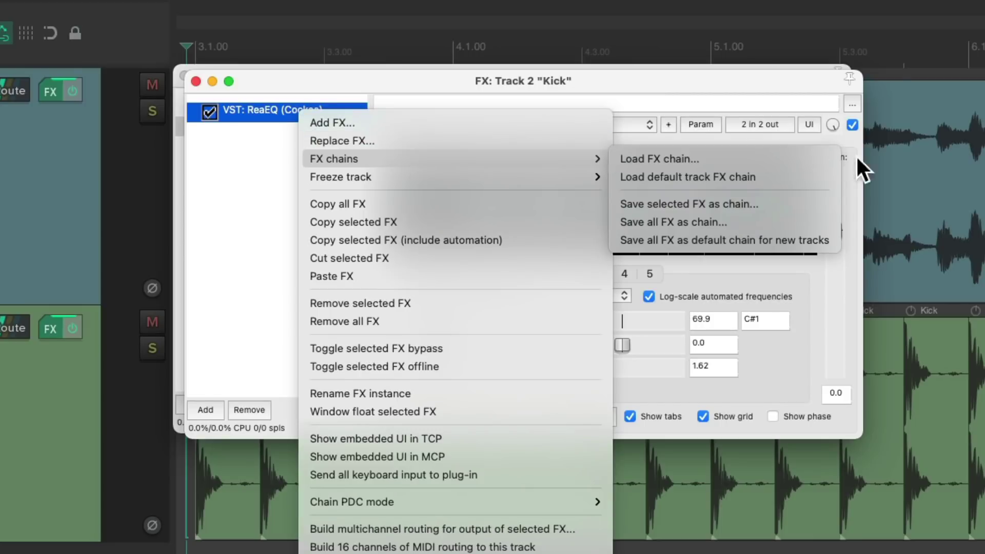
{"action": "left_click", "coordinate": [793, 199]}
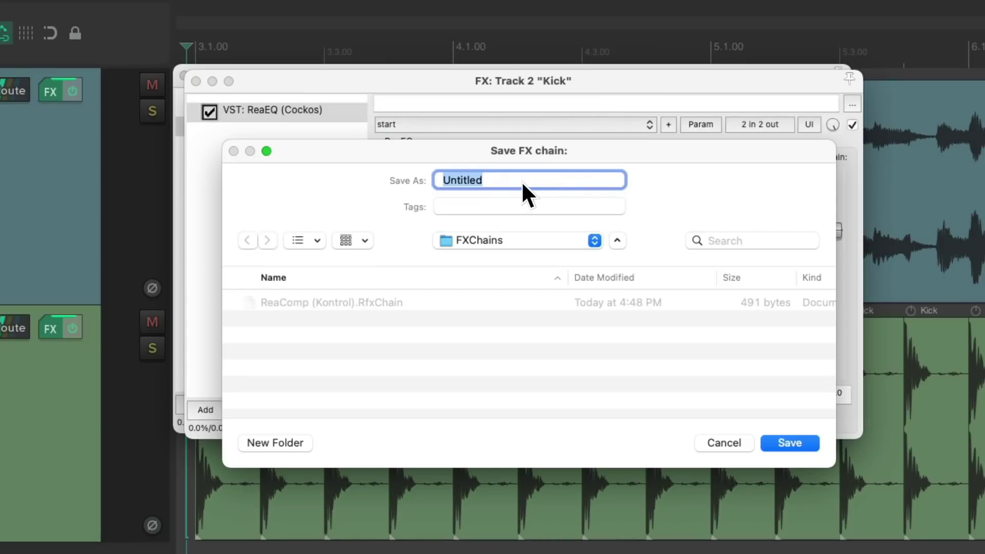
{"action": "type", "text": "ReaEQ (K"}
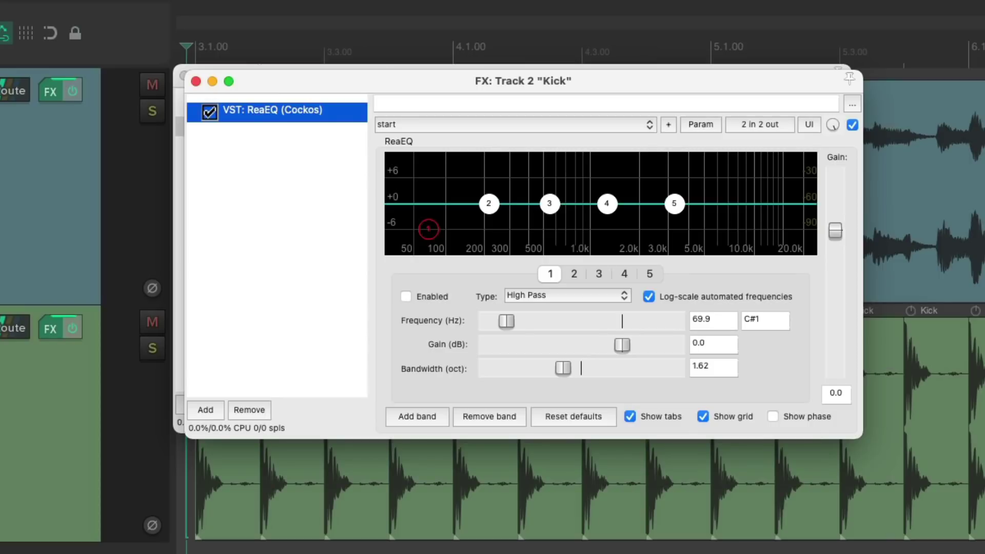
Remove ReaEQ from the Kick track's effect chain.
{"action": "left_click", "coordinate": [251, 409]}
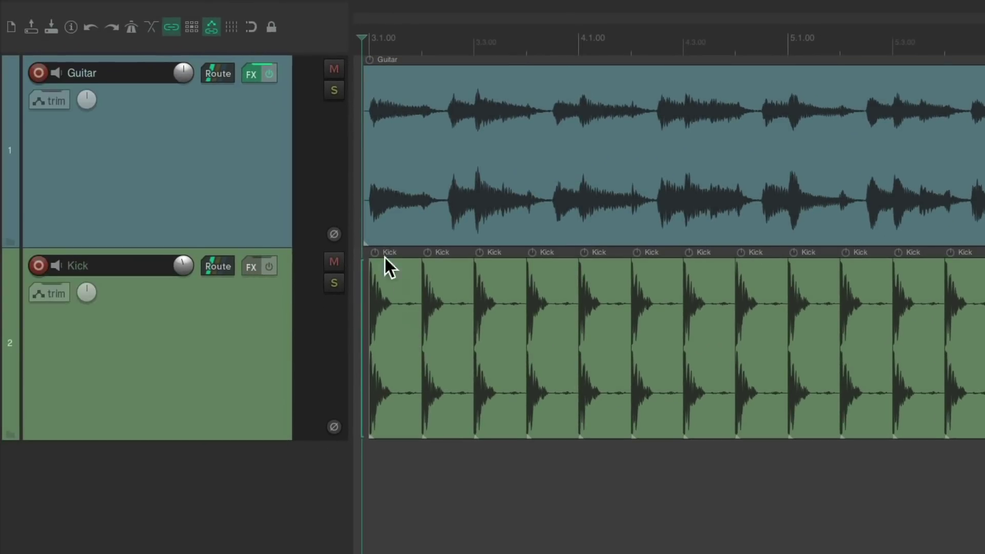
{"action": "left_click", "coordinate": [247, 261]}
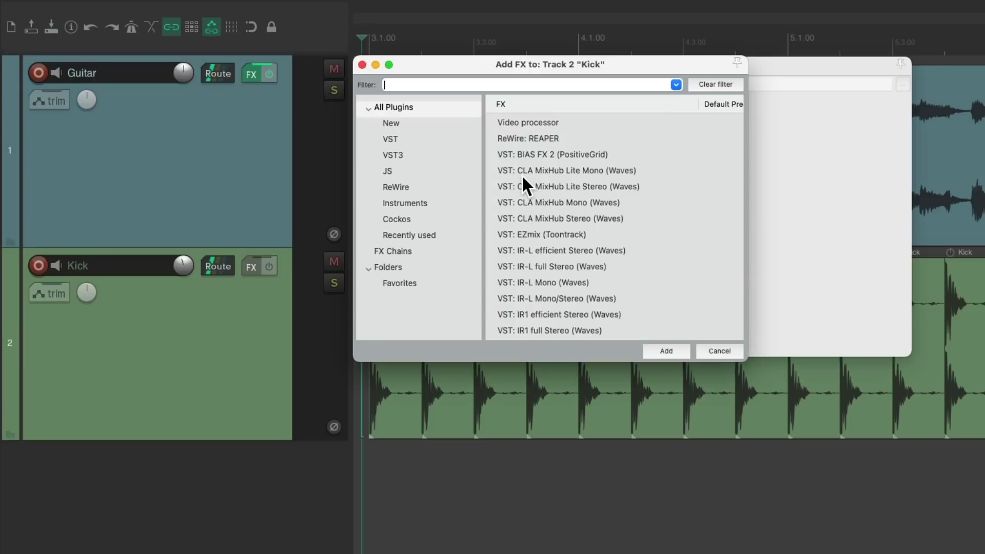
{"action": "key", "text": "Escape"}
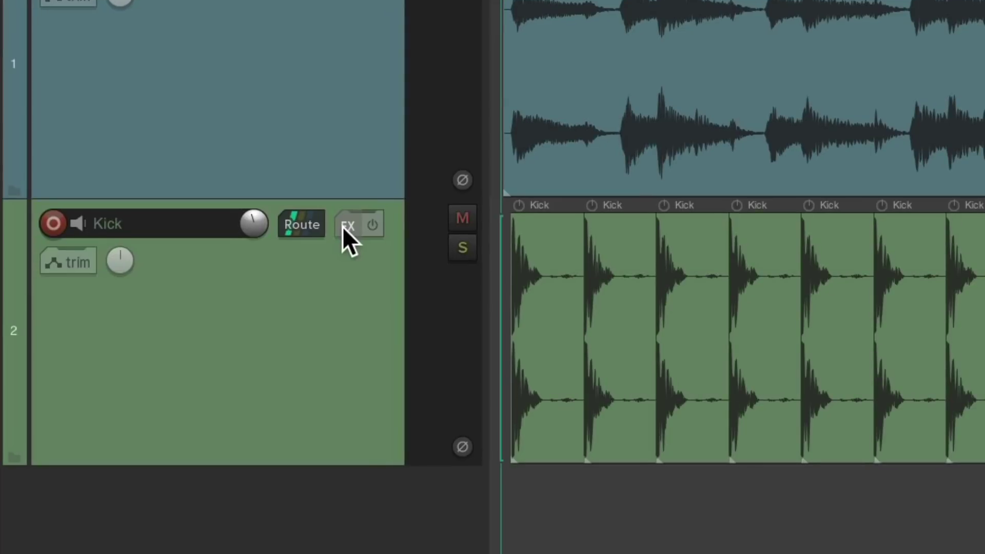
Load the saved FX chain ReaComp (Kontrol) onto the Kick track.
{"action": "right_click", "coordinate": [342, 226]}
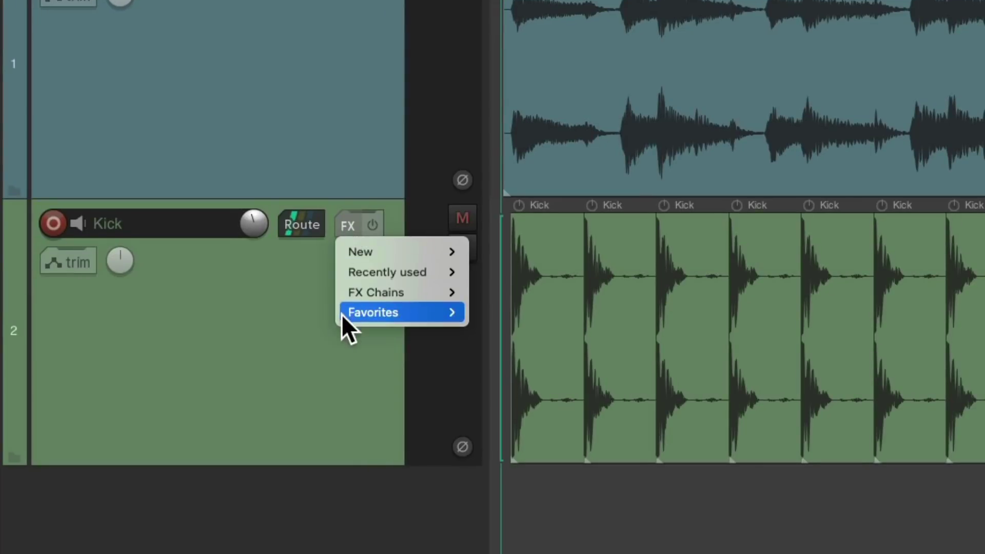
{"action": "mouse_move", "coordinate": [340, 316]}
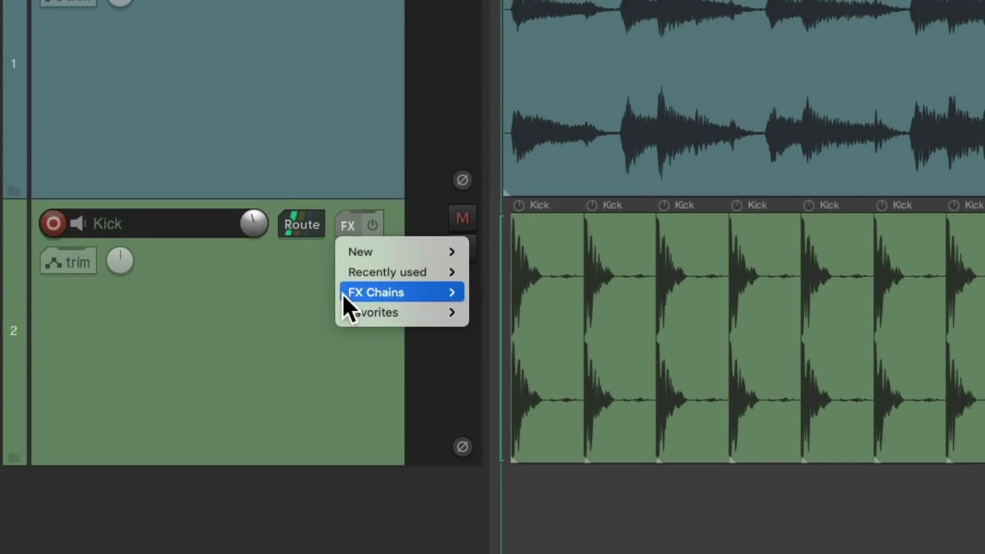
{"action": "mouse_move", "coordinate": [343, 293]}
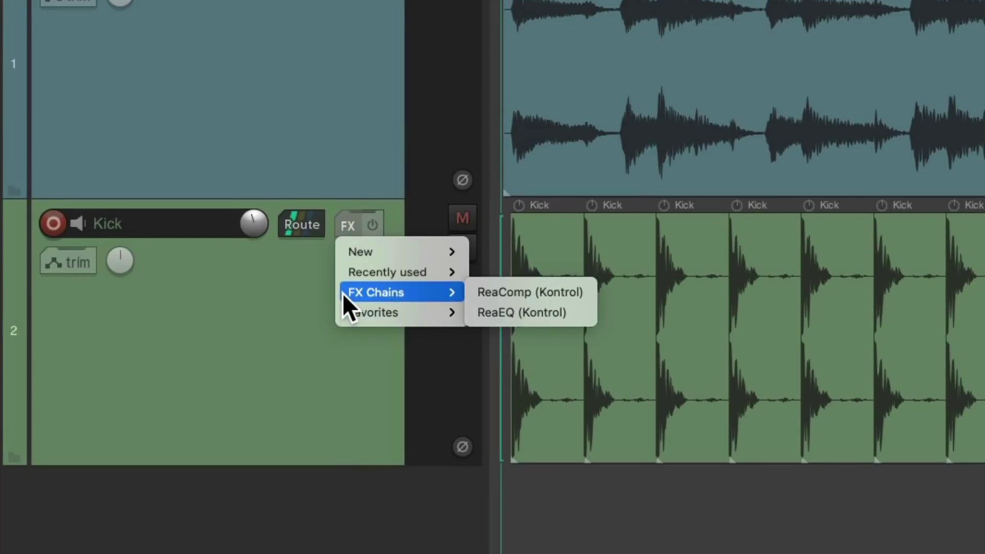
{"action": "left_click", "coordinate": [473, 297]}
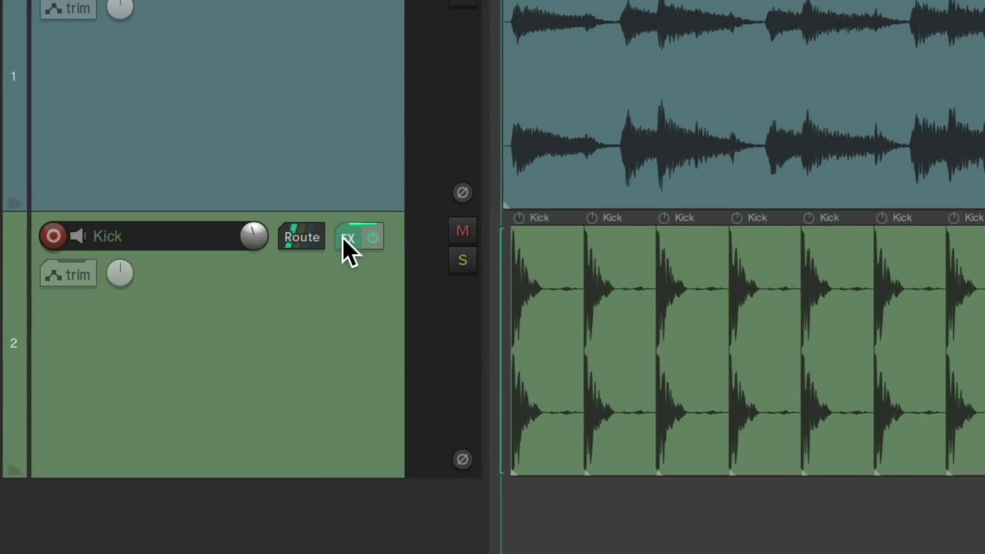
Add the saved FX chain ReaEQ (Kontrol) to the Kick track and enable ReaEQ's high-pass band 1.
{"action": "left_click", "coordinate": [248, 267]}
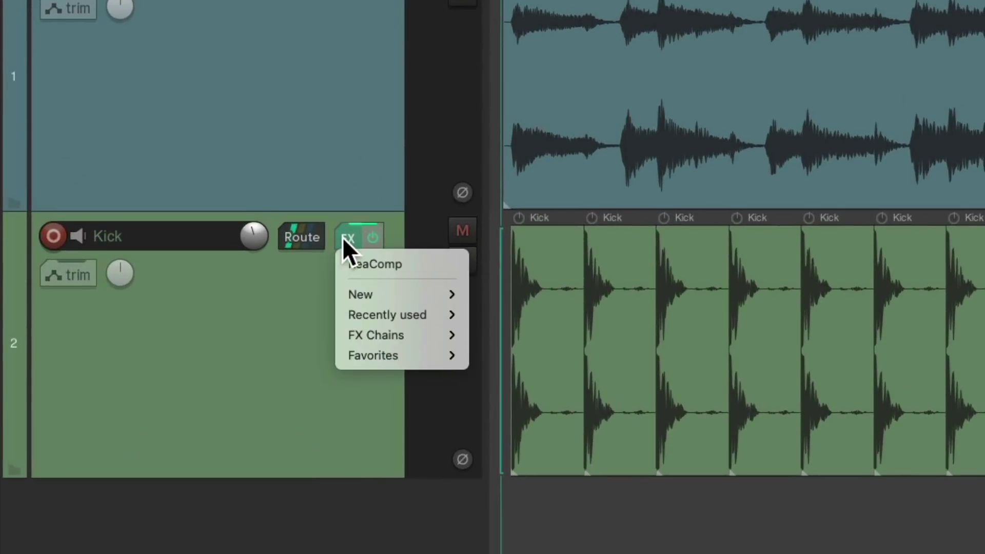
{"action": "mouse_move", "coordinate": [345, 338]}
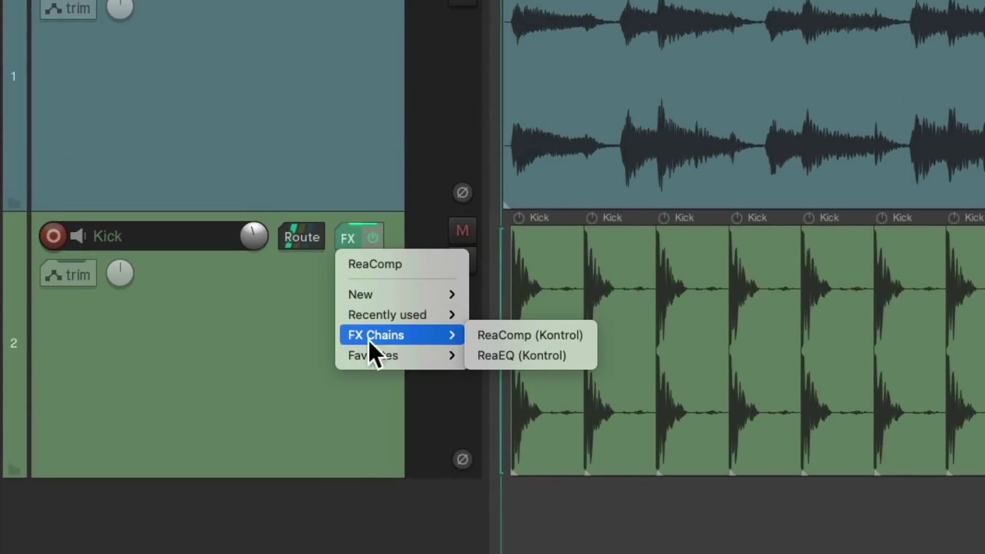
{"action": "left_click", "coordinate": [475, 357]}
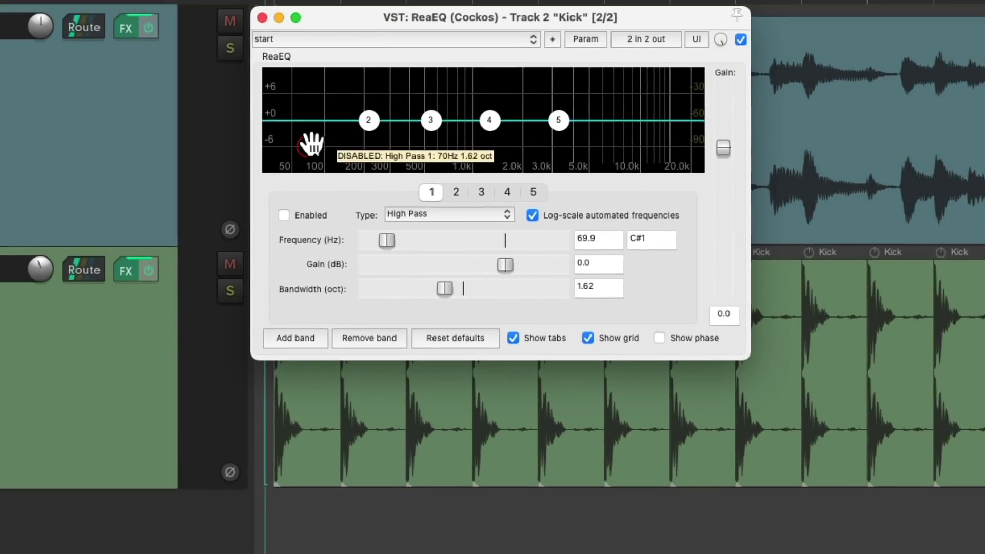
{"action": "double_click", "coordinate": [307, 146]}
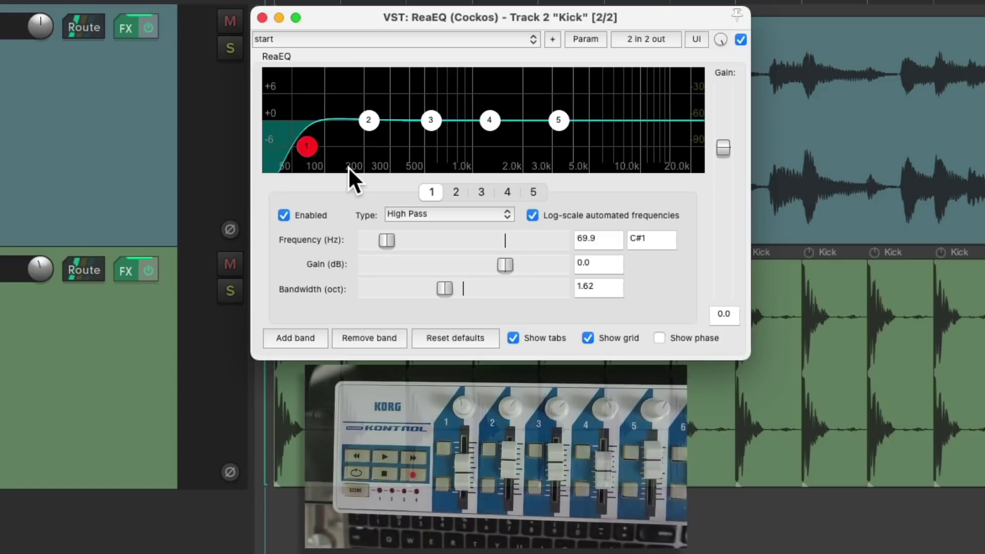